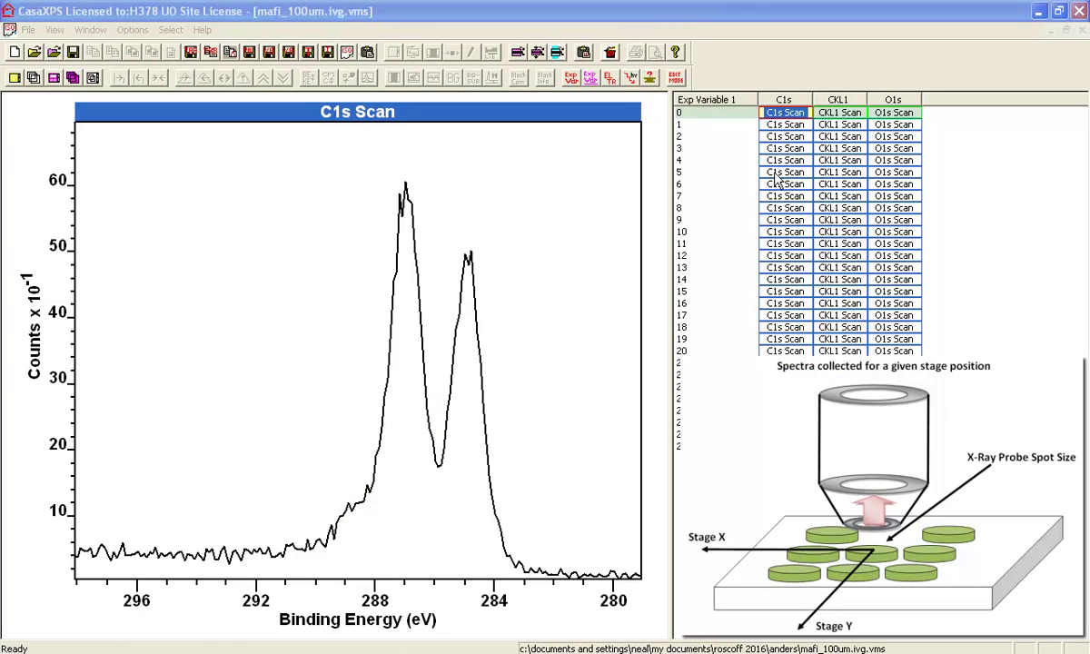
- Show pixel row 5's C1s, CKL1 and O1s spectra in turn
click(777, 174)
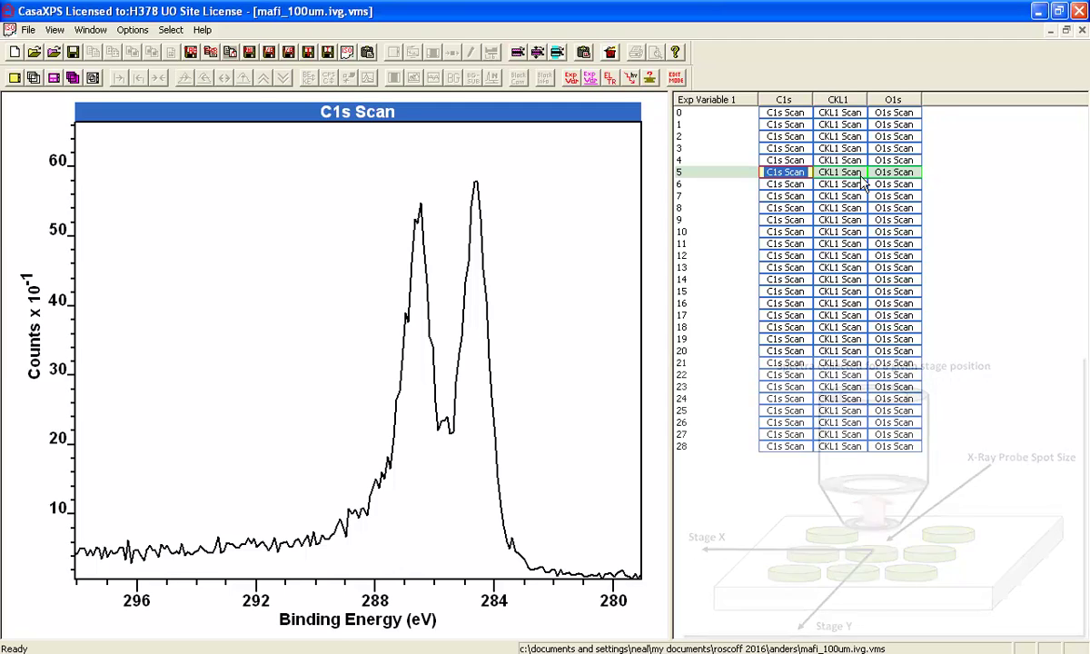
click(830, 175)
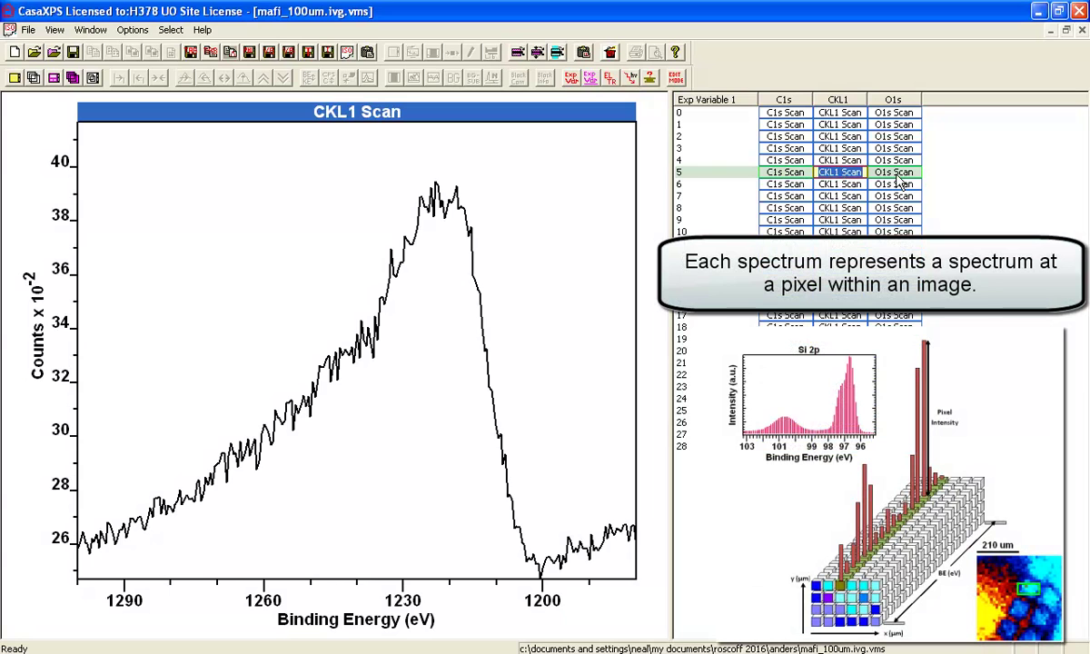
click(897, 175)
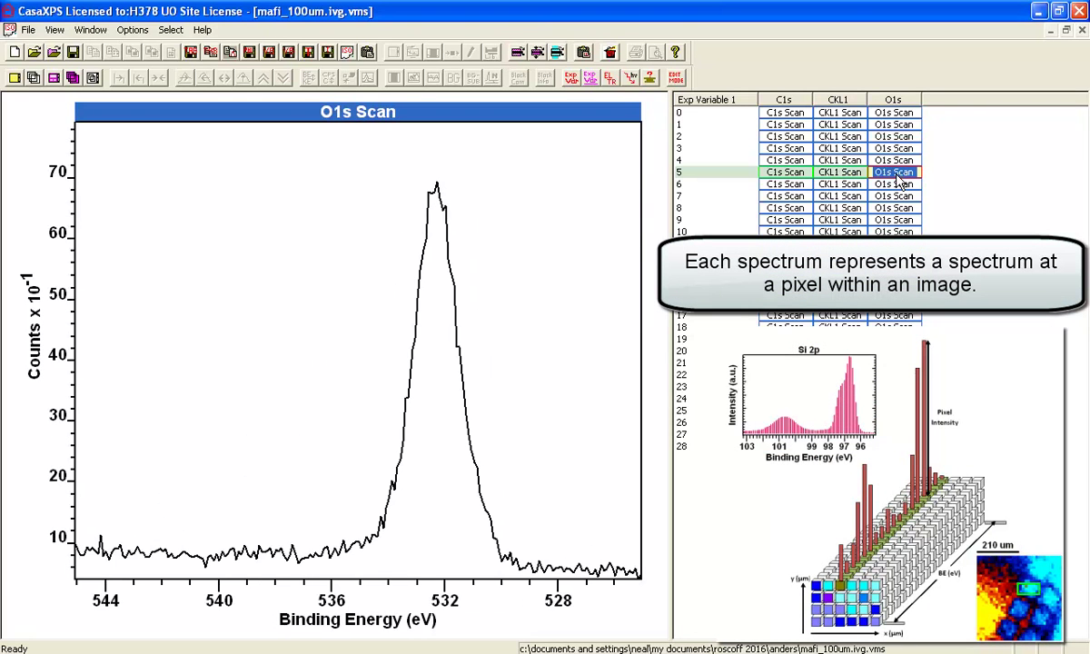
- Overlay every pixel's O1s spectrum and zoom onto the peak between about 537 and 528 eV
click(886, 99)
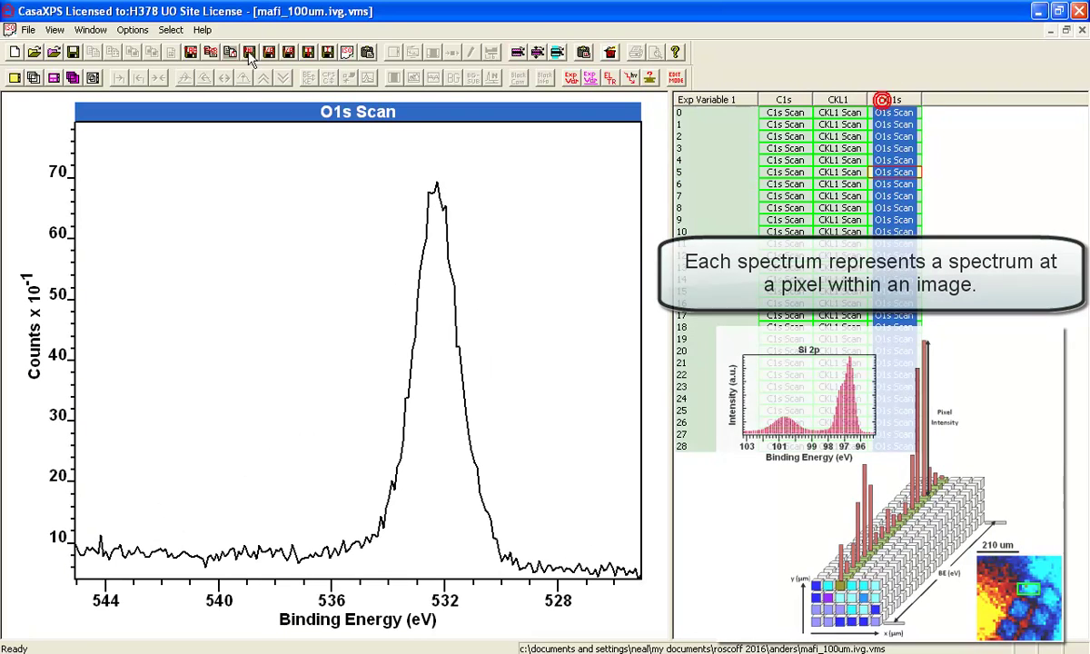
click(33, 78)
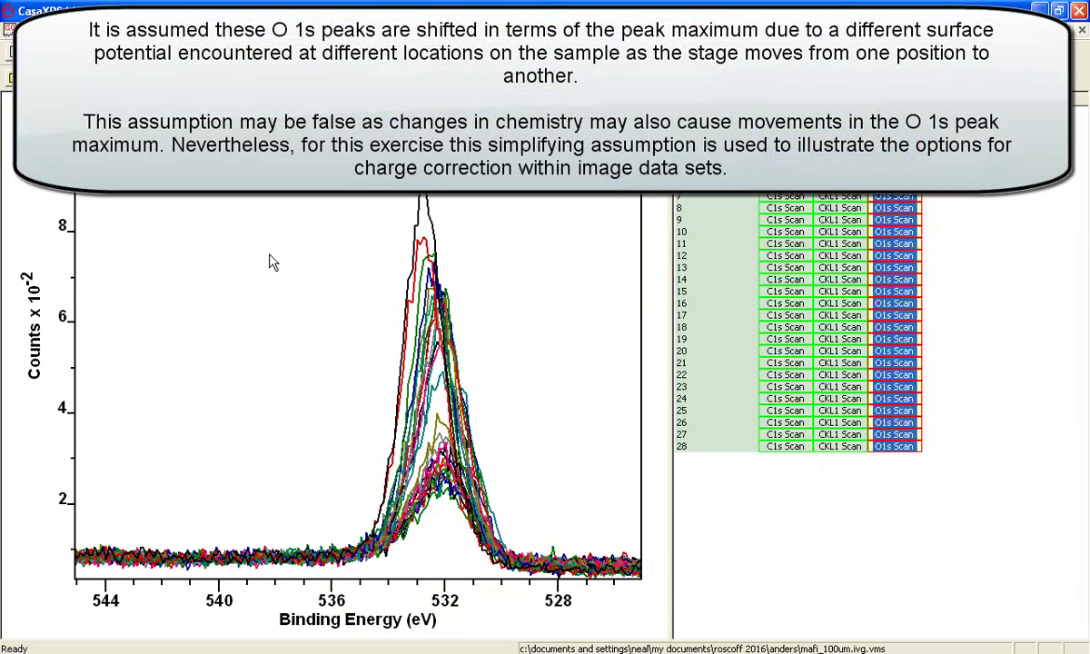
drag(240, 127, 593, 586)
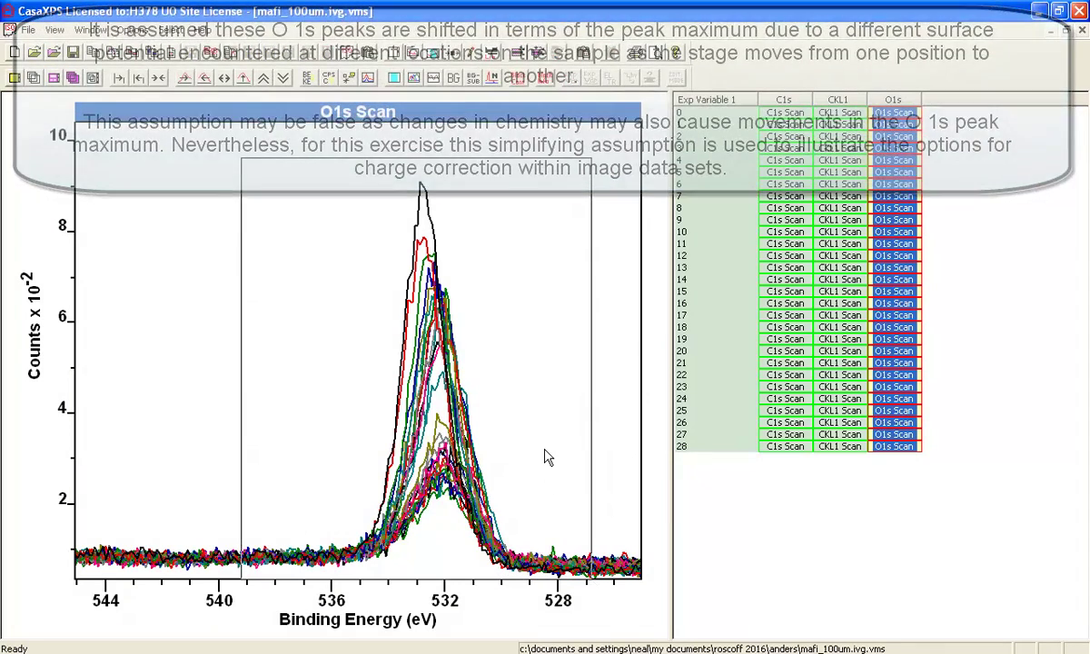
click(545, 445)
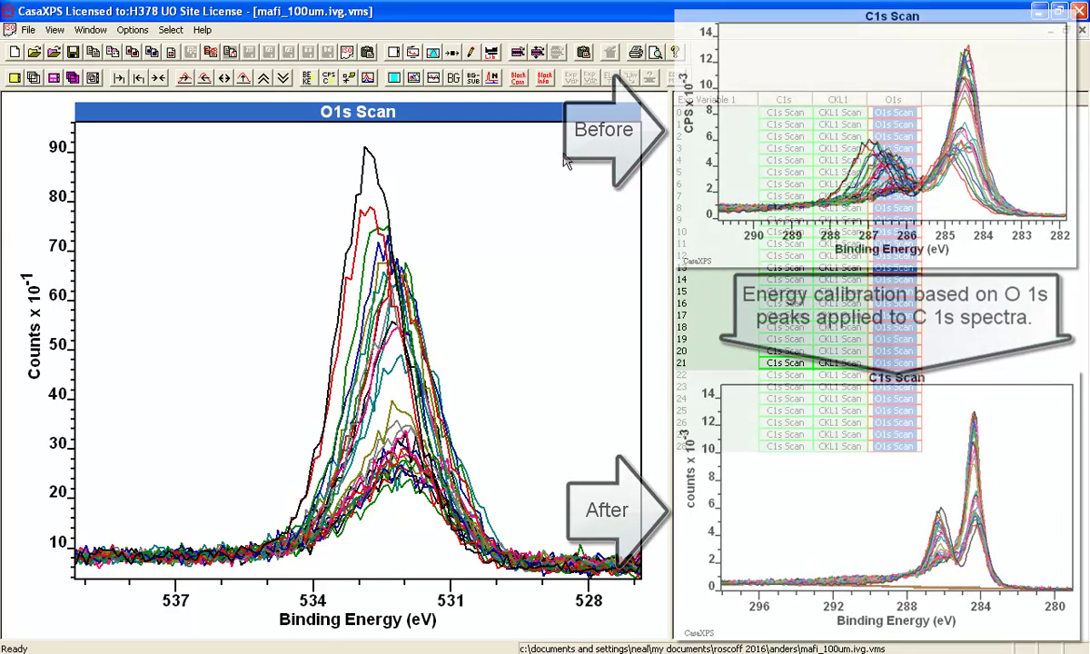
- Noise-reduce the overlaid O1s spectra by PCA prediction with 5 abstract factors in Image Processing
click(131, 30)
click(162, 147)
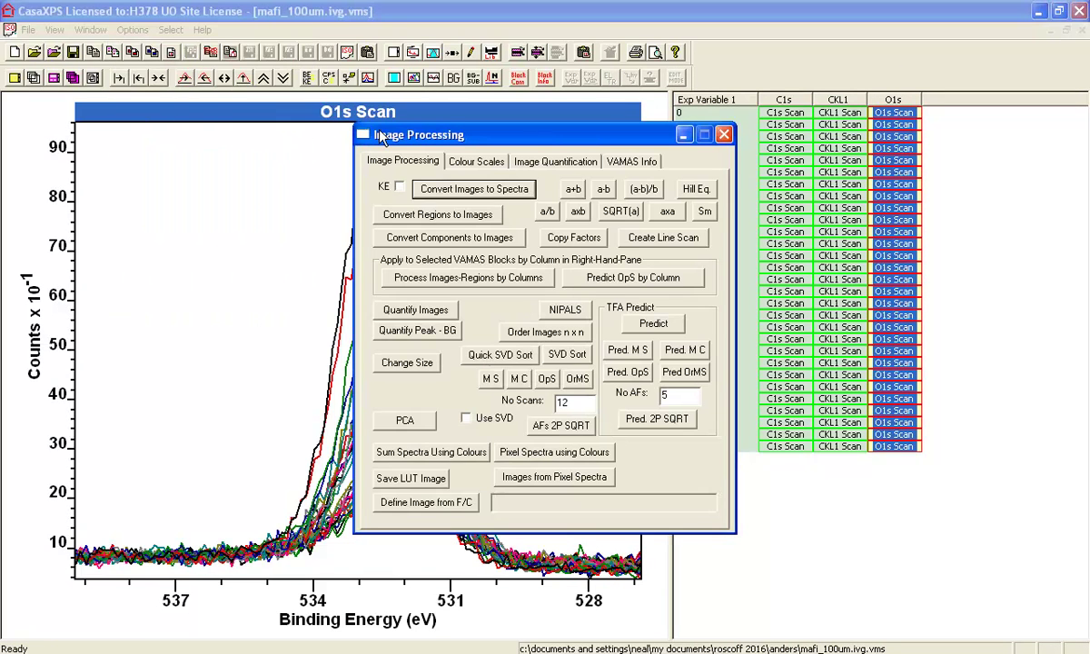
drag(380, 137, 722, 238)
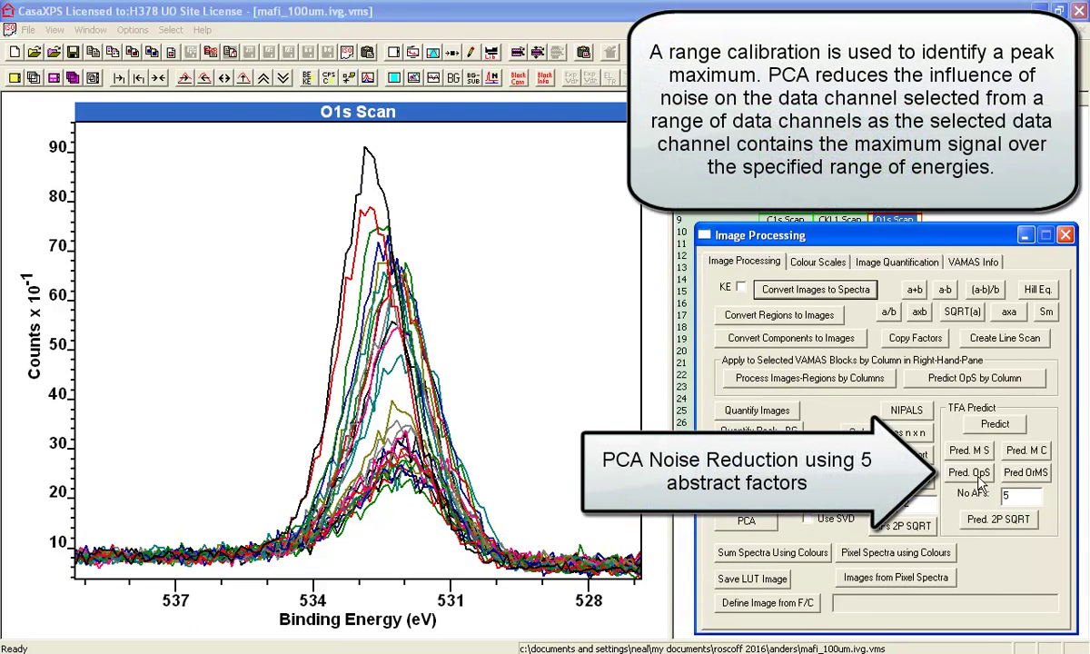
click(972, 474)
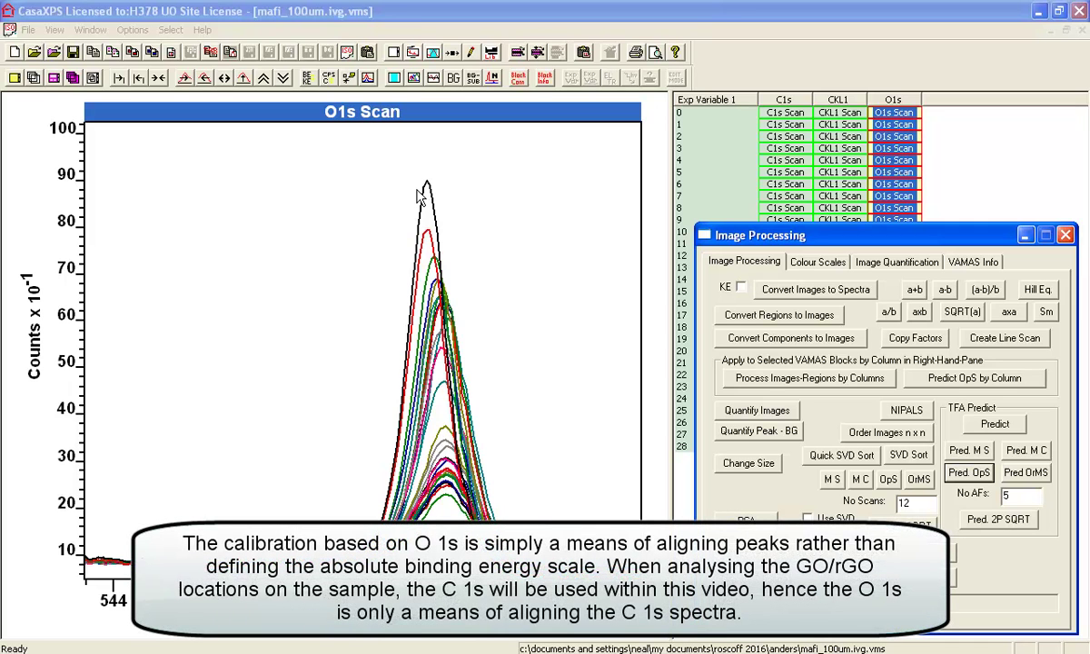
drag(784, 231, 769, 218)
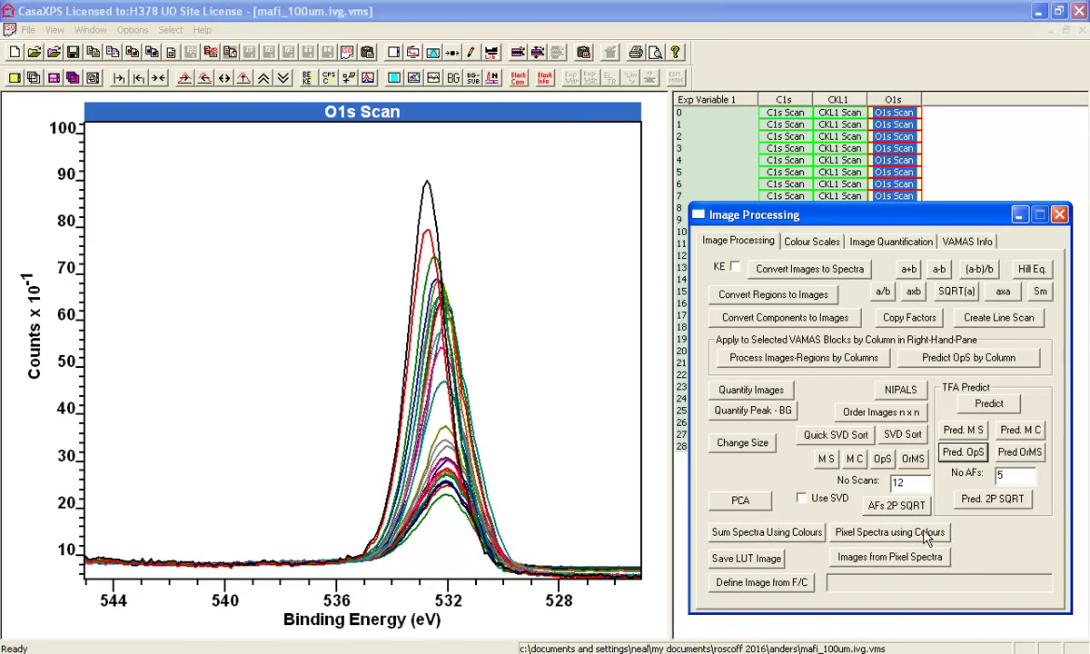
- Build O1s images from the pixel spectra and select all of them
click(897, 562)
click(844, 439)
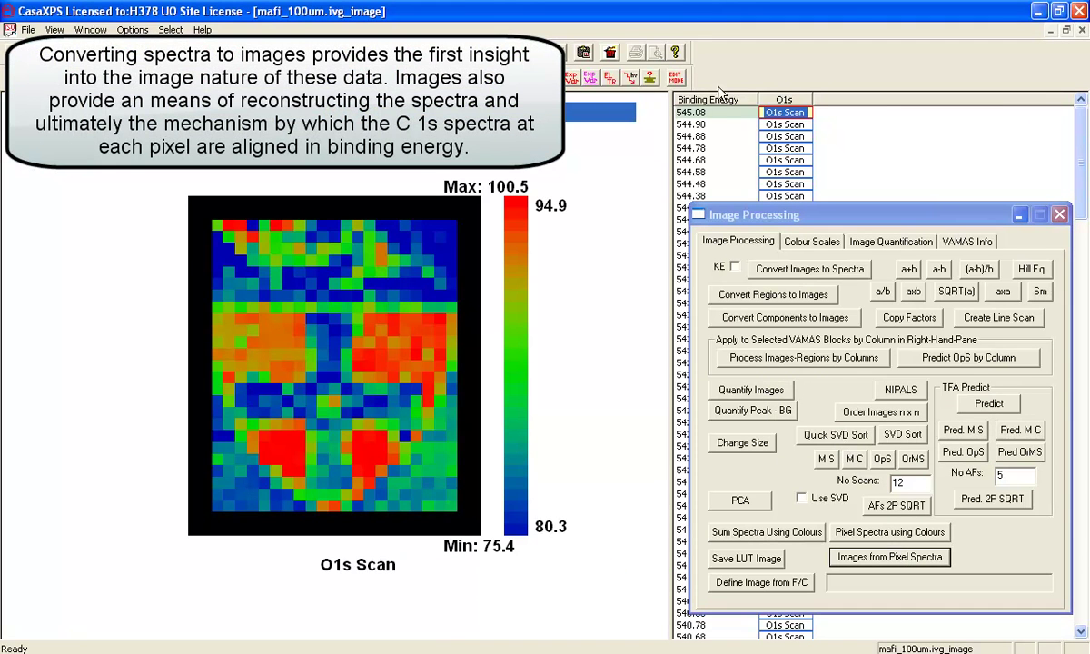
click(765, 101)
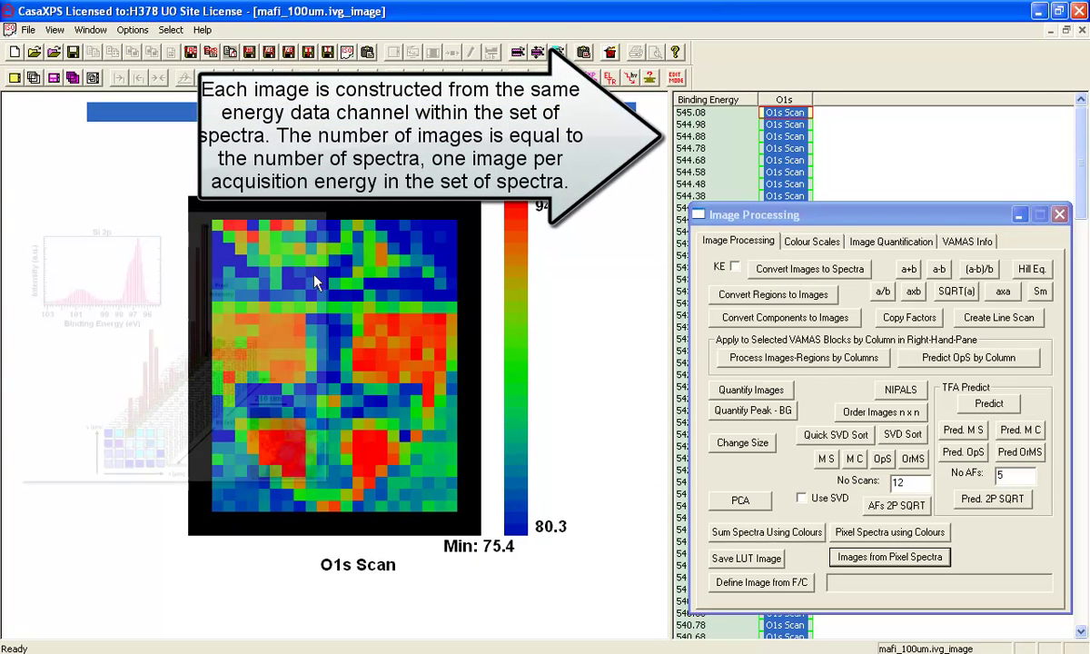
- Back in the pixel spectra file, overlay all C1s spectra and build C1s images from them
click(90, 29)
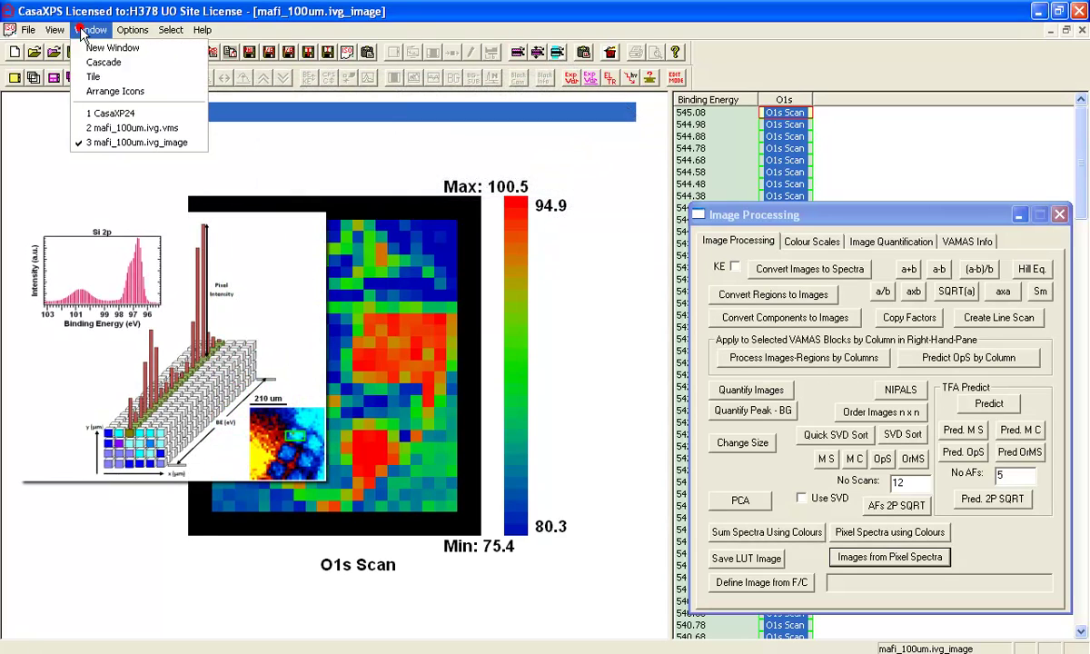
click(109, 132)
click(774, 107)
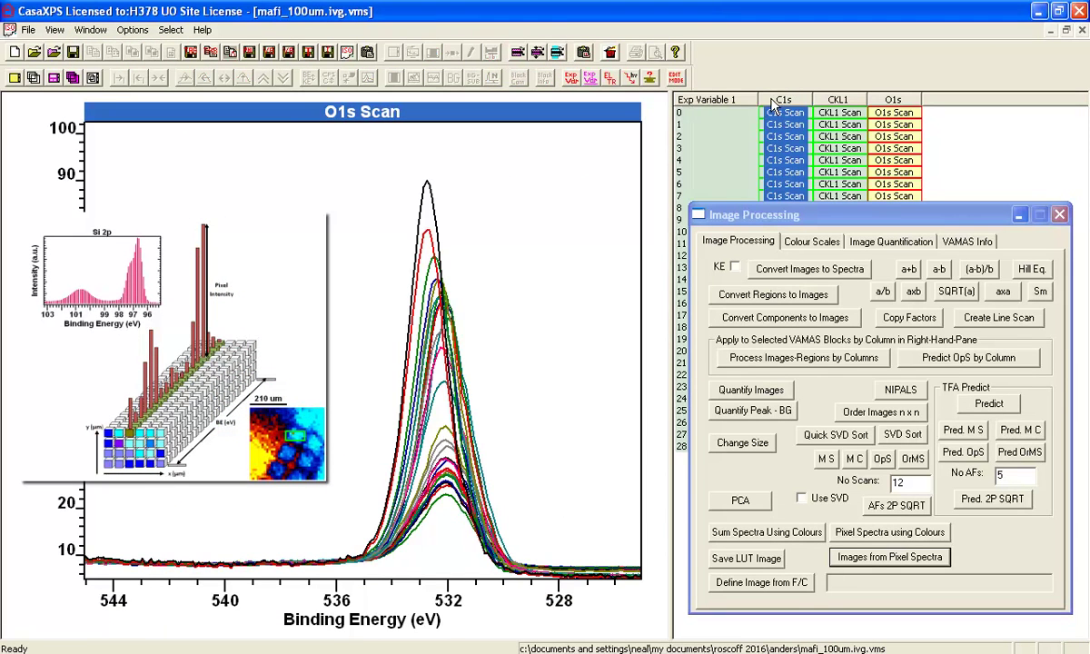
click(770, 136)
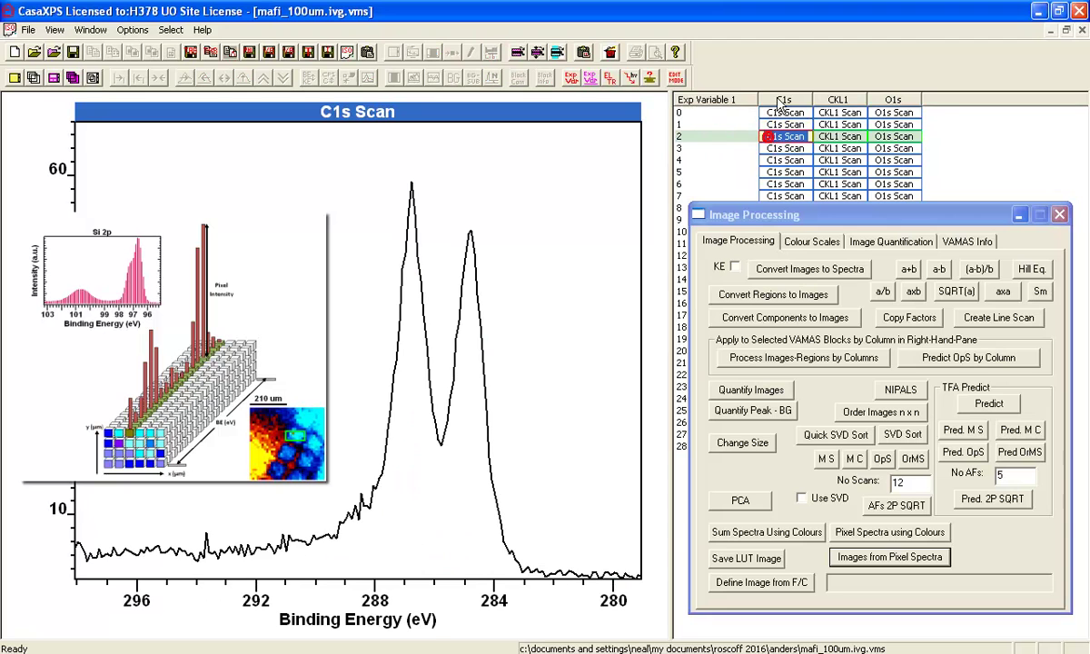
click(770, 100)
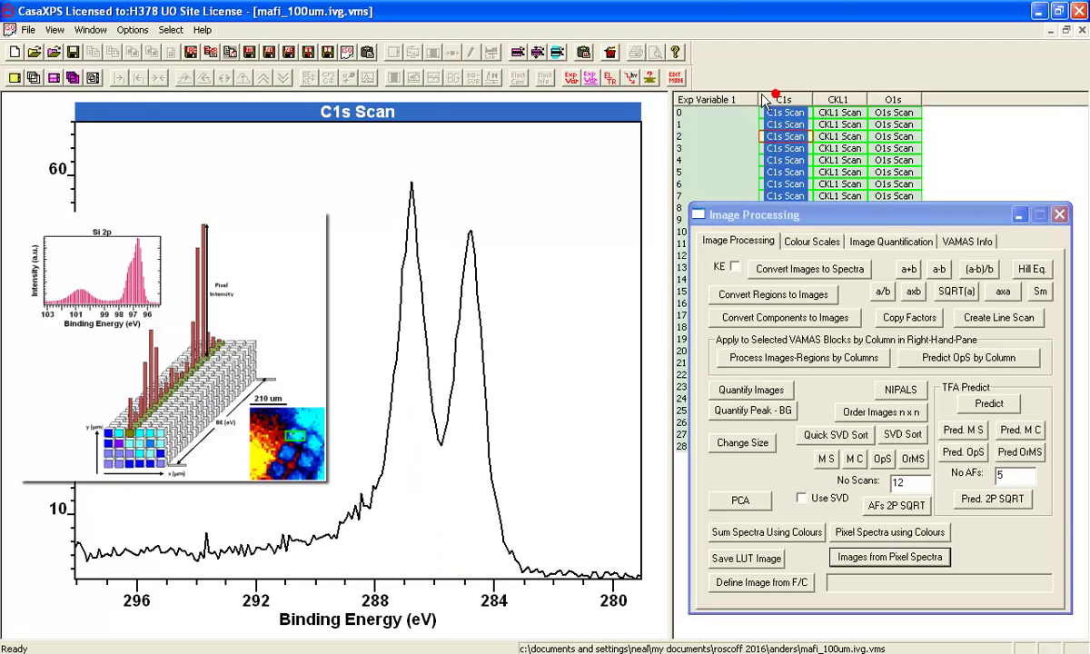
click(33, 77)
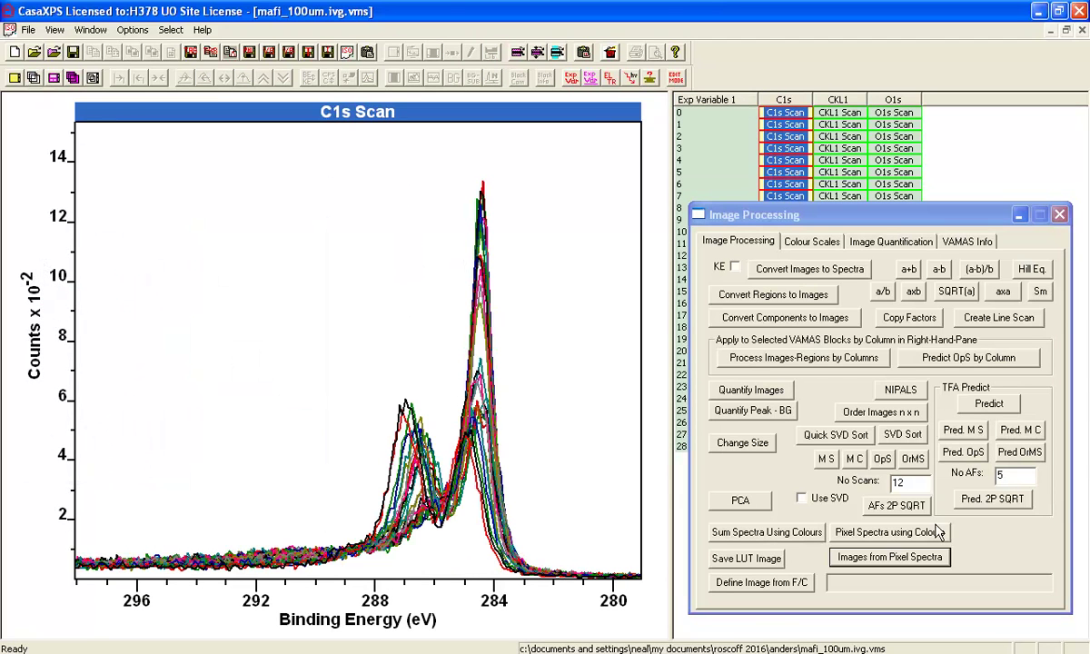
click(791, 414)
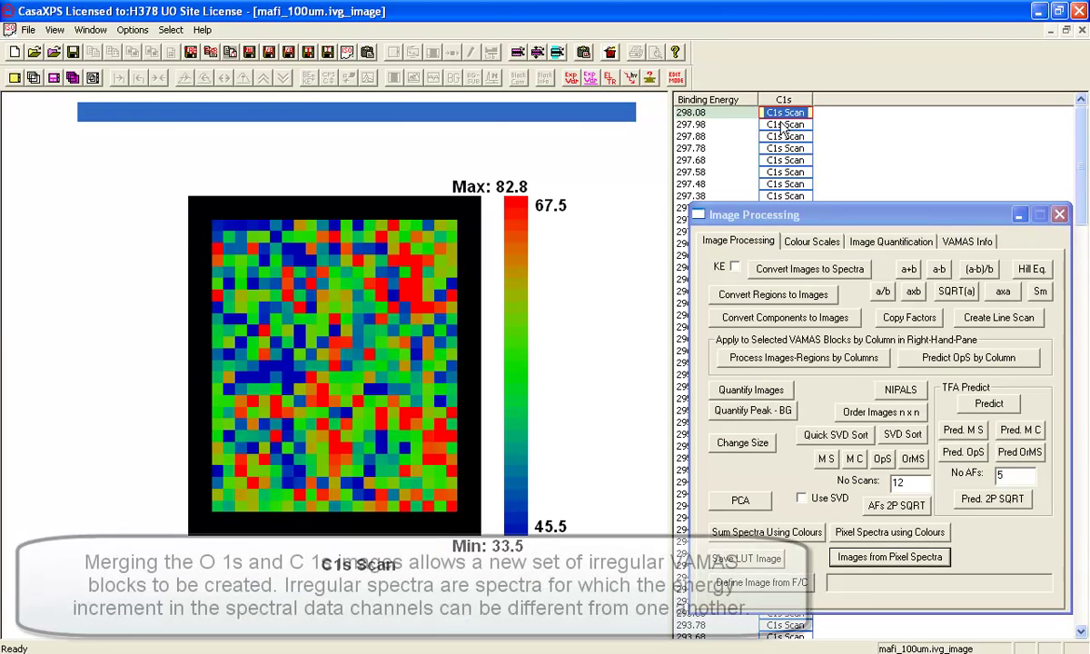
- Merge the selected C1s images into the O1s image file
click(91, 29)
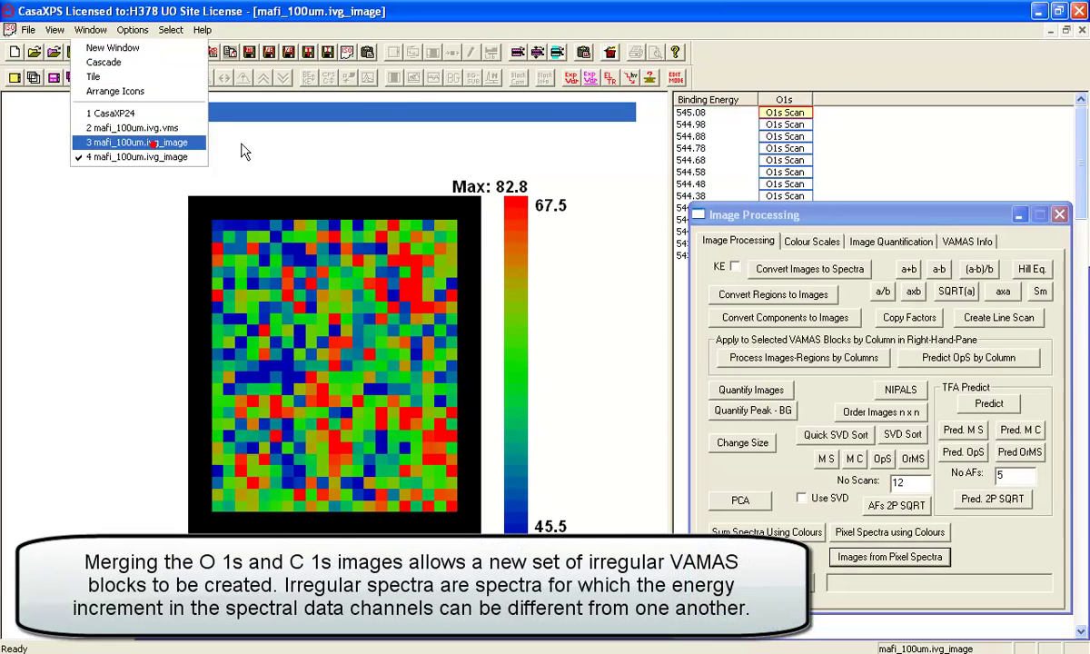
click(153, 143)
click(580, 52)
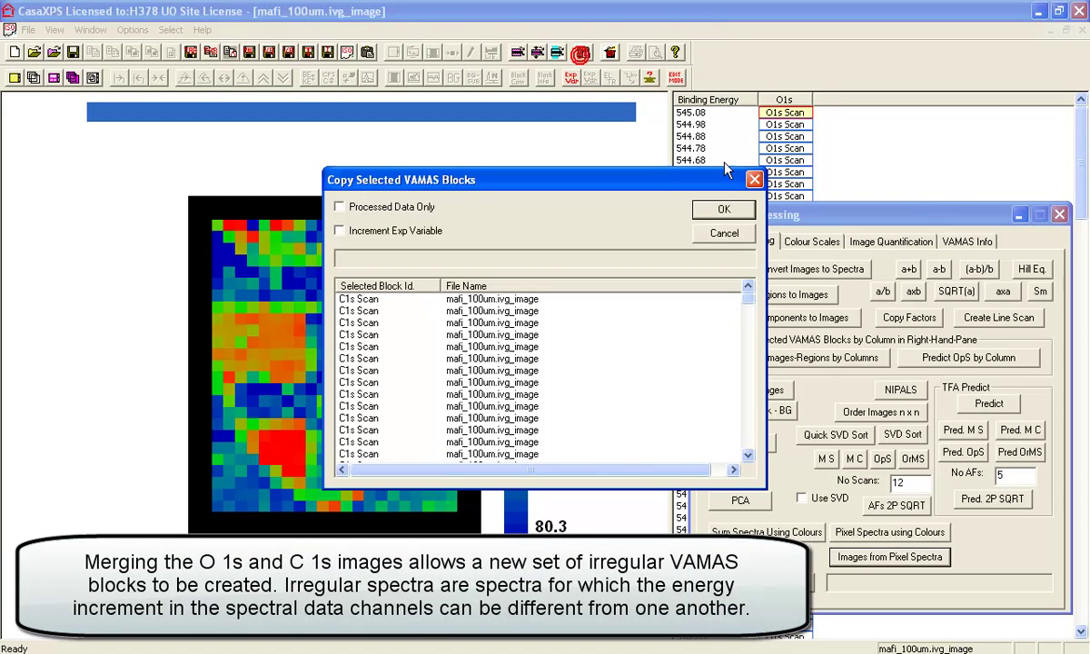
click(724, 209)
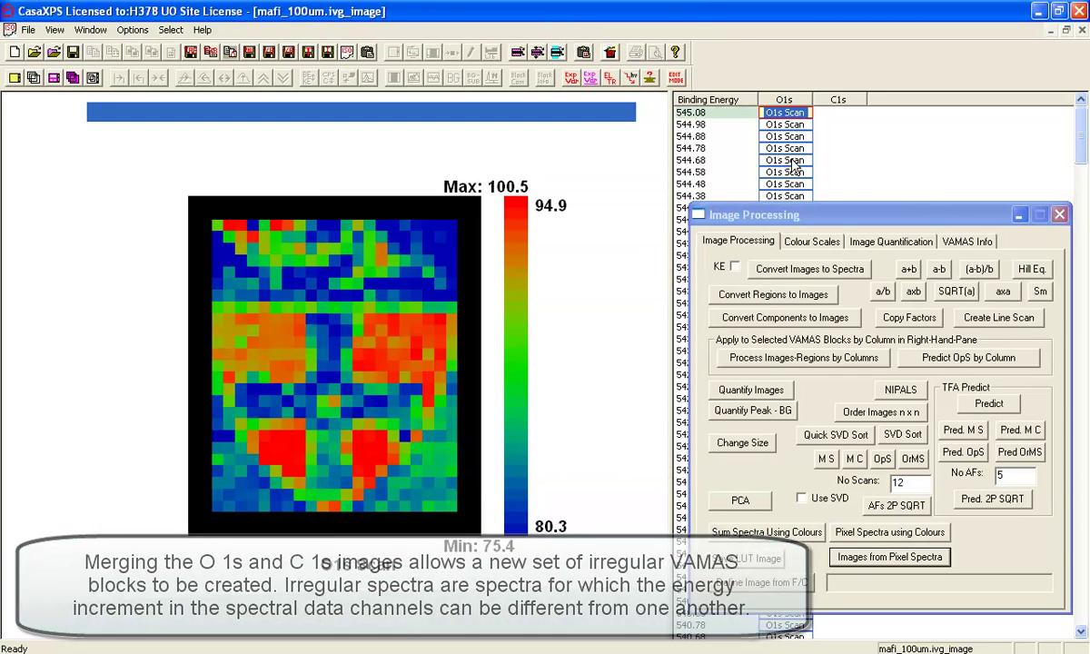
- View the 294.88 eV C1s image, then show all O1s images as a three-colour overlay
click(1059, 215)
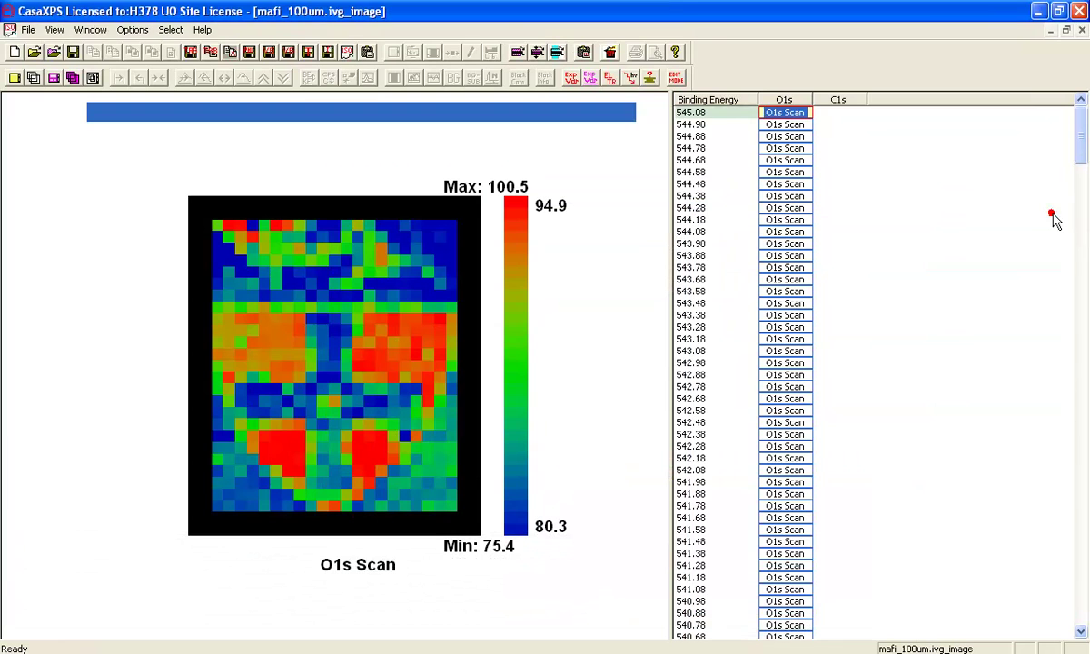
drag(1080, 141, 1079, 404)
click(840, 412)
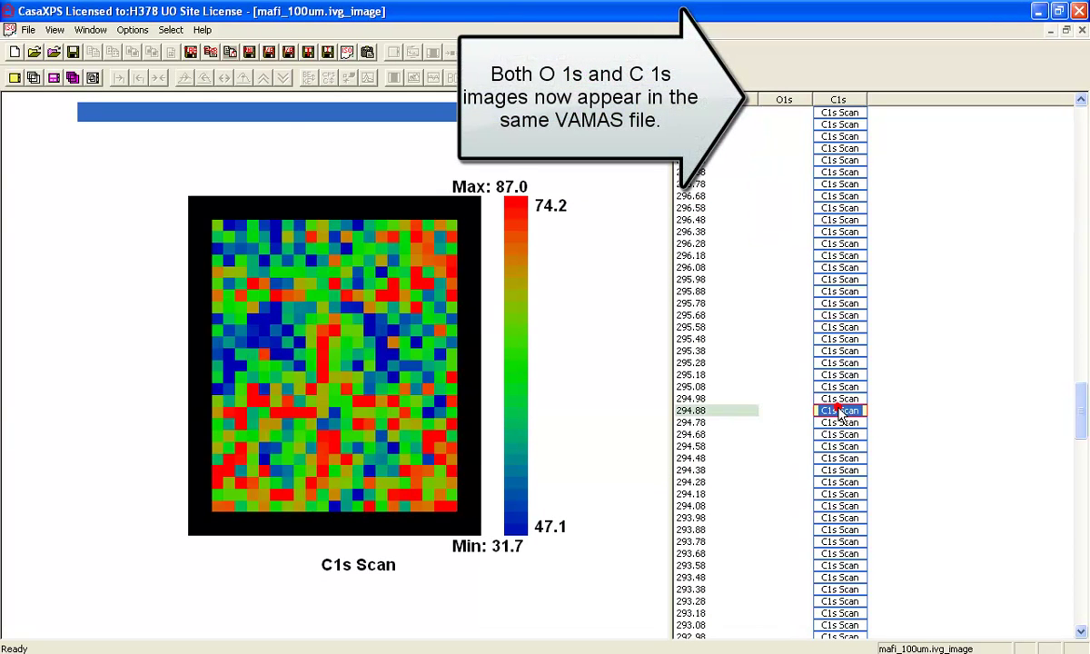
drag(1081, 413, 1070, 116)
click(734, 100)
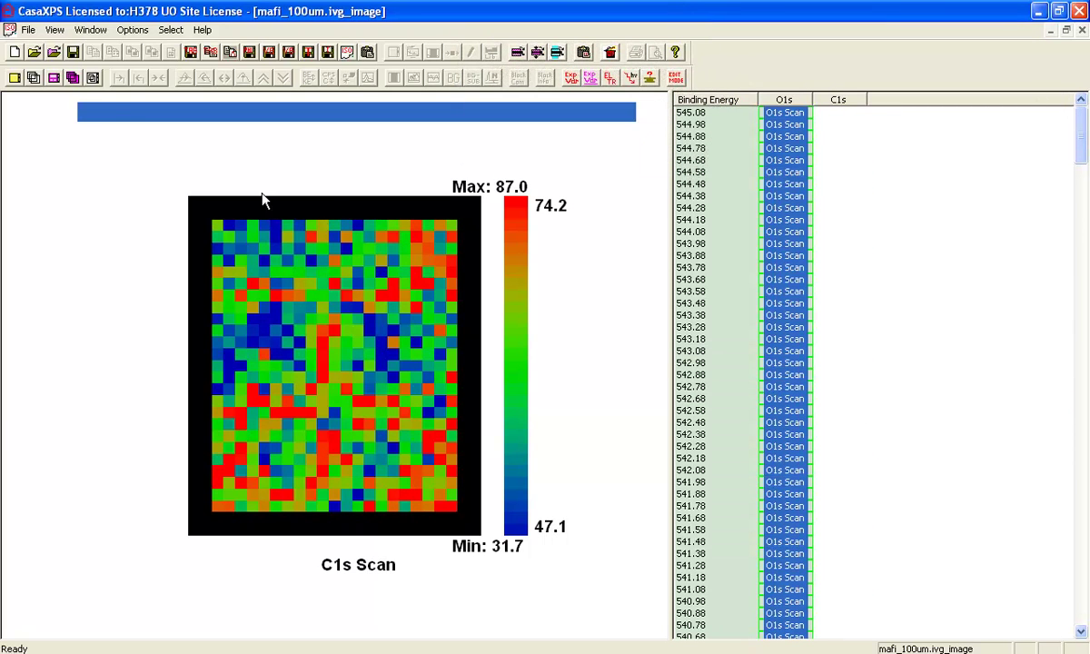
click(33, 78)
- Convert the images back into pixel spectra through the Image Processing dialog
click(196, 235)
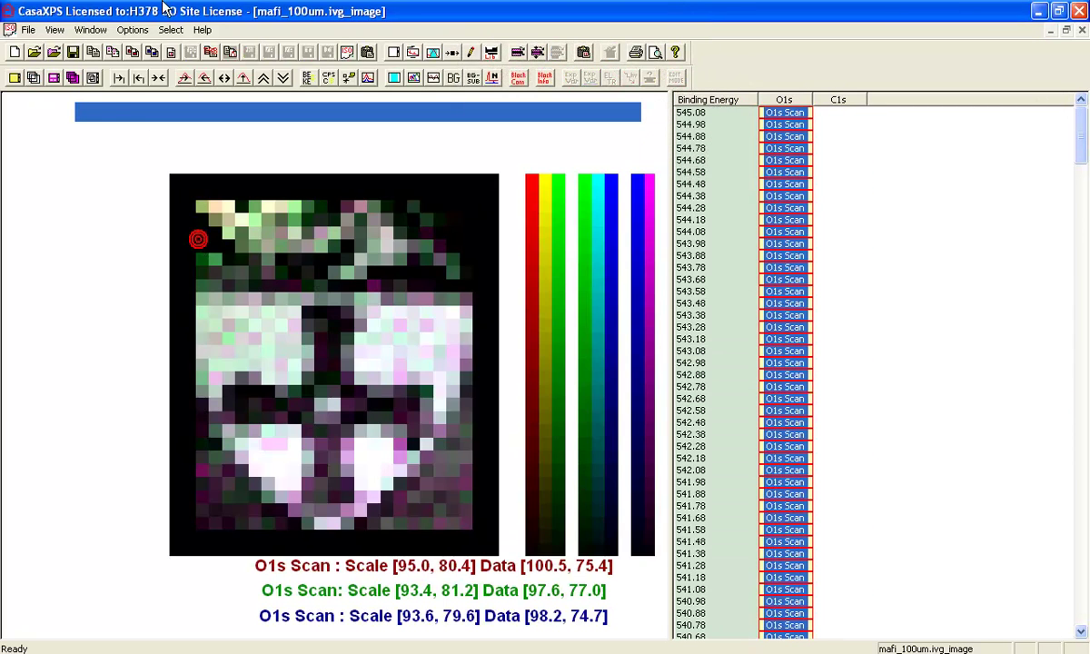
click(132, 29)
click(265, 150)
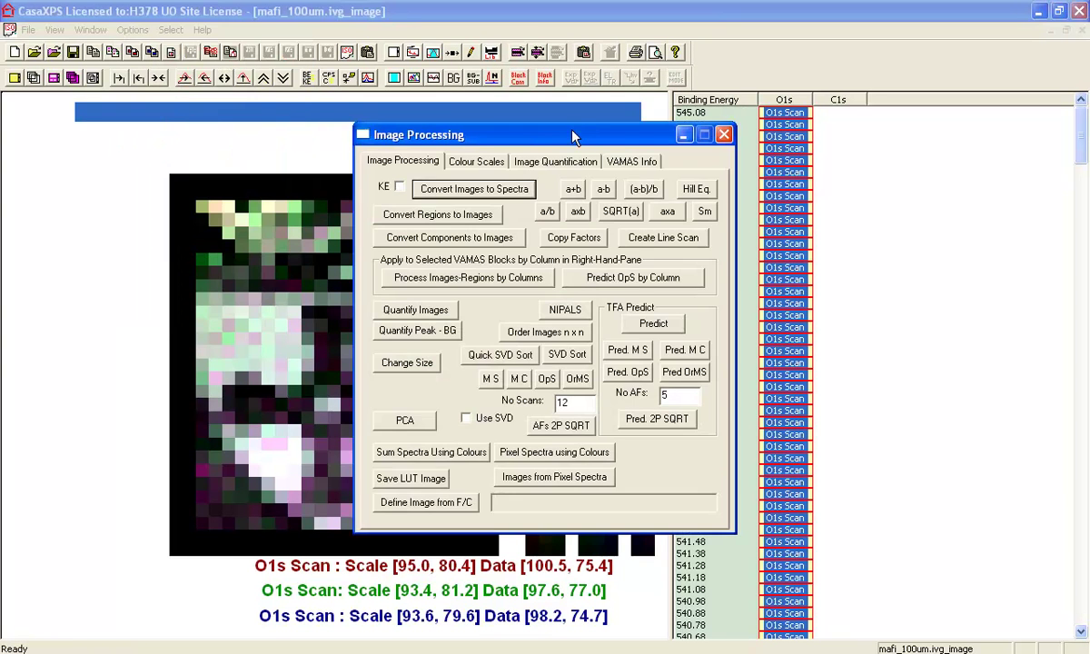
drag(488, 138, 815, 156)
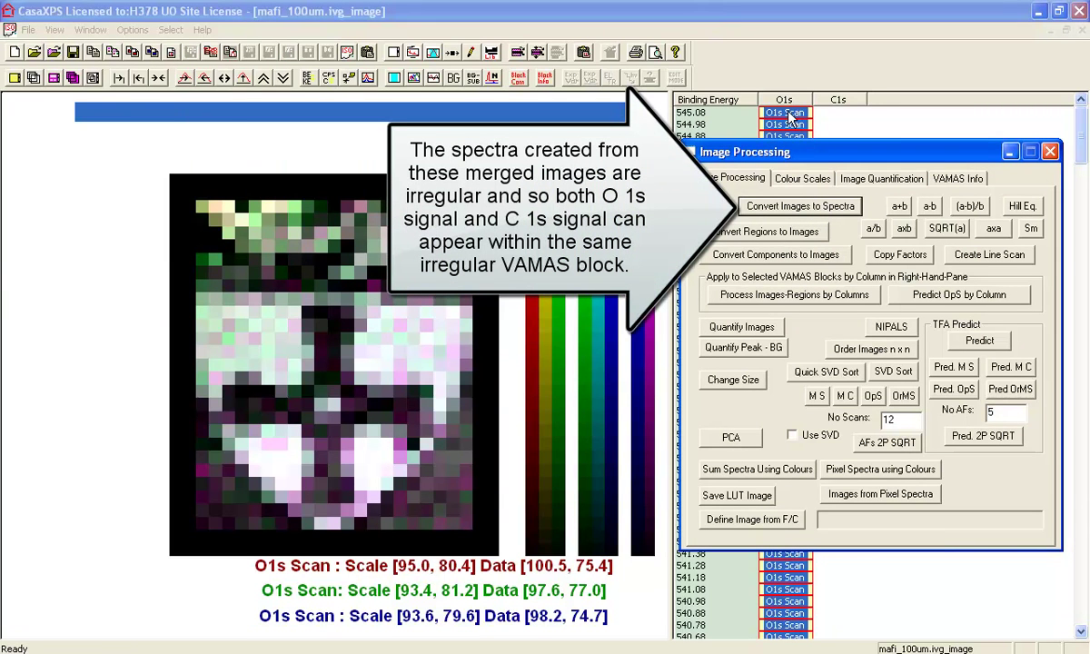
click(754, 208)
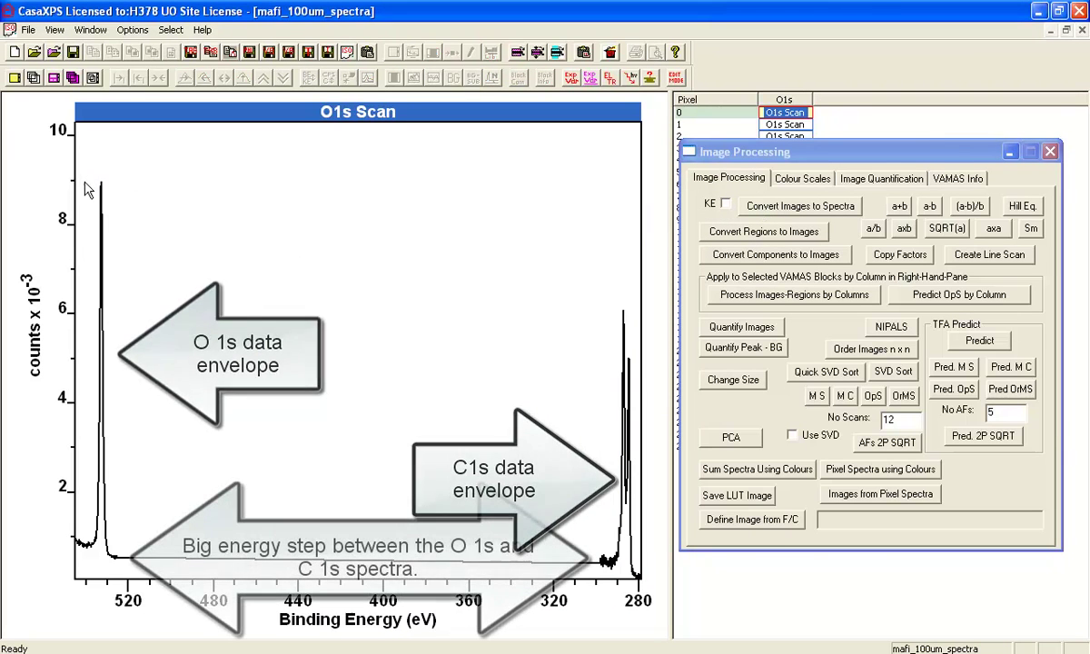
- Overlay all O1s pixel spectra and zoom onto their peak near 532 eV
drag(85, 171, 117, 568)
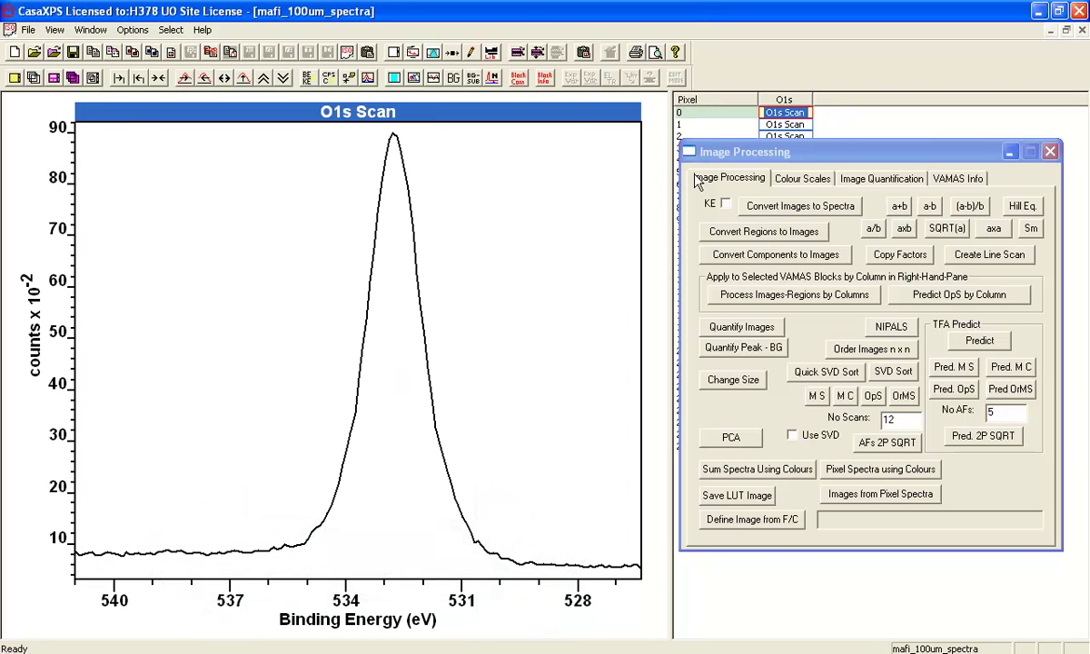
click(778, 102)
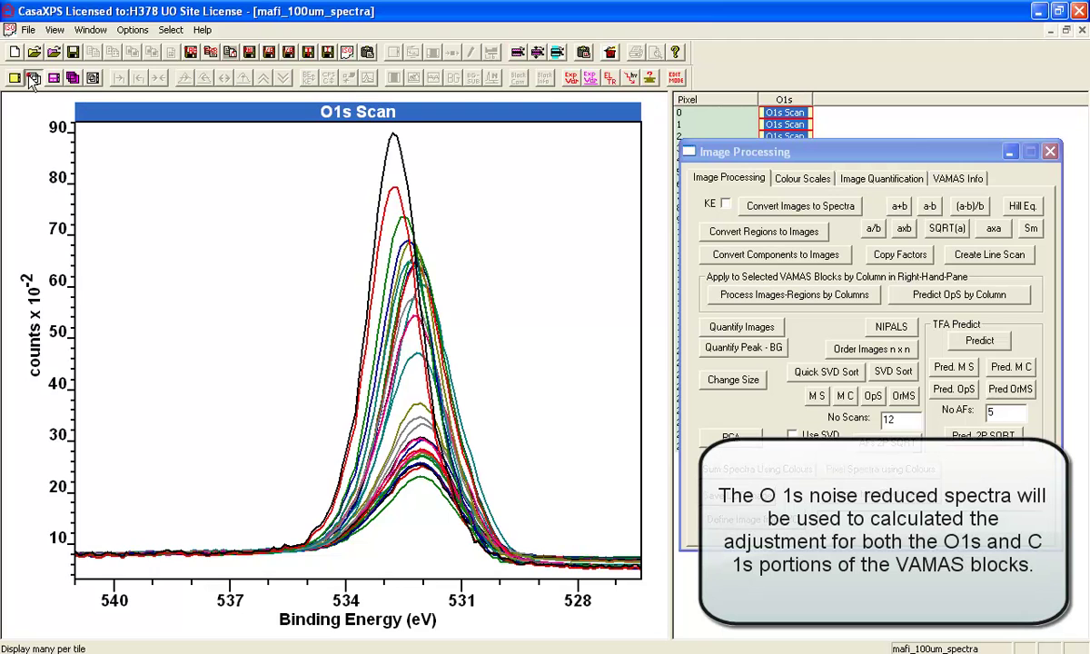
click(33, 77)
drag(610, 188, 628, 563)
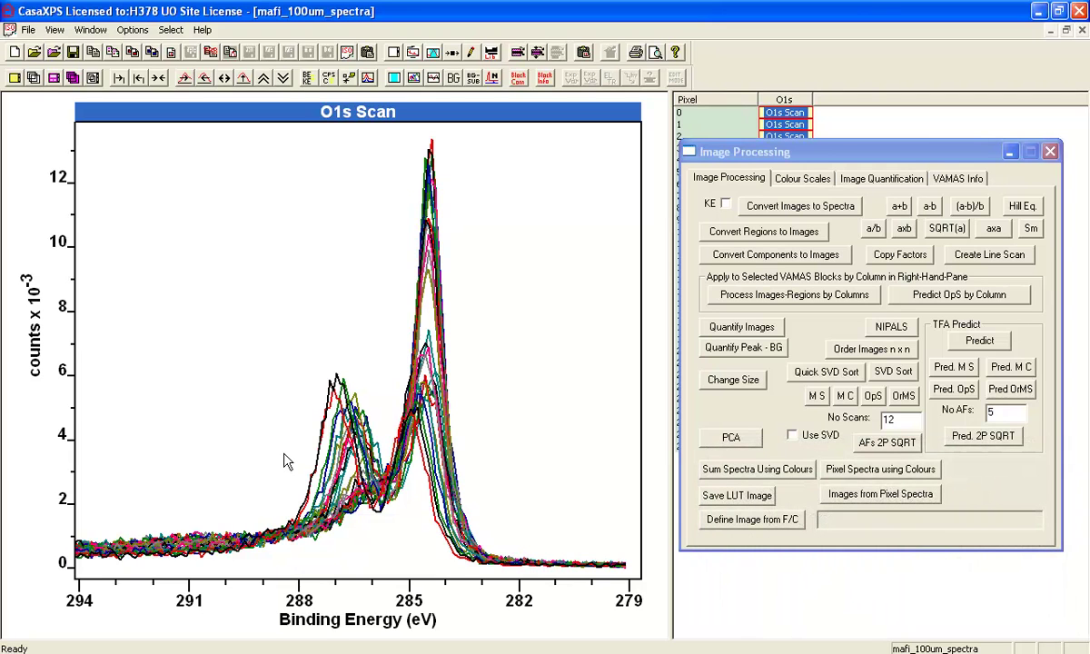
click(161, 78)
drag(86, 290, 100, 549)
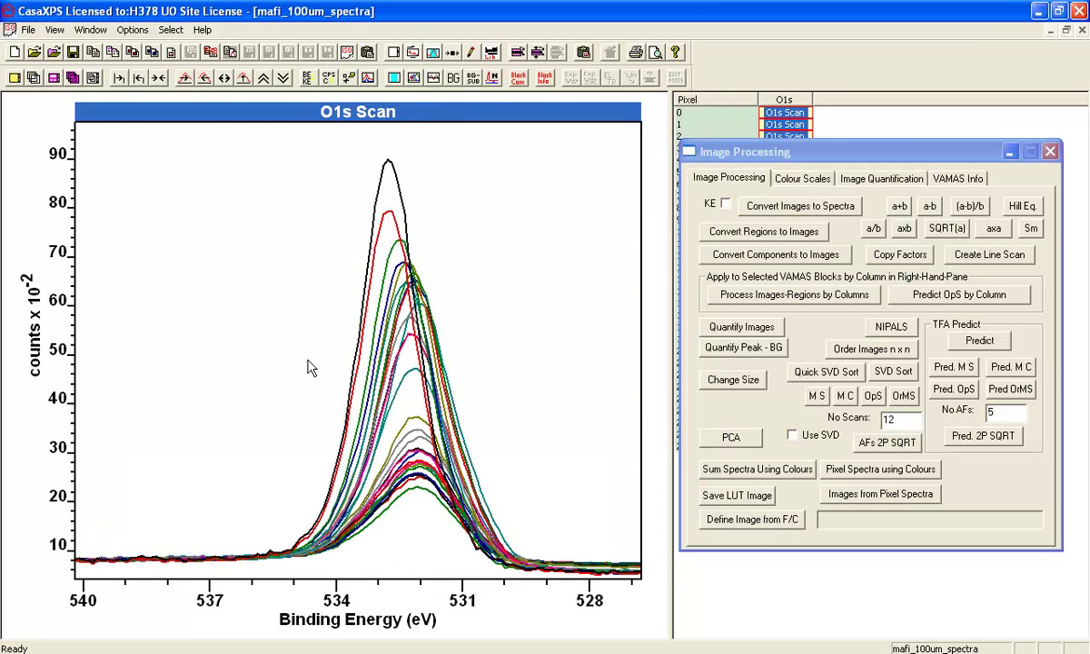
- Place Spectrum Processing beside the plot, showing its energy Calibration settings
click(451, 51)
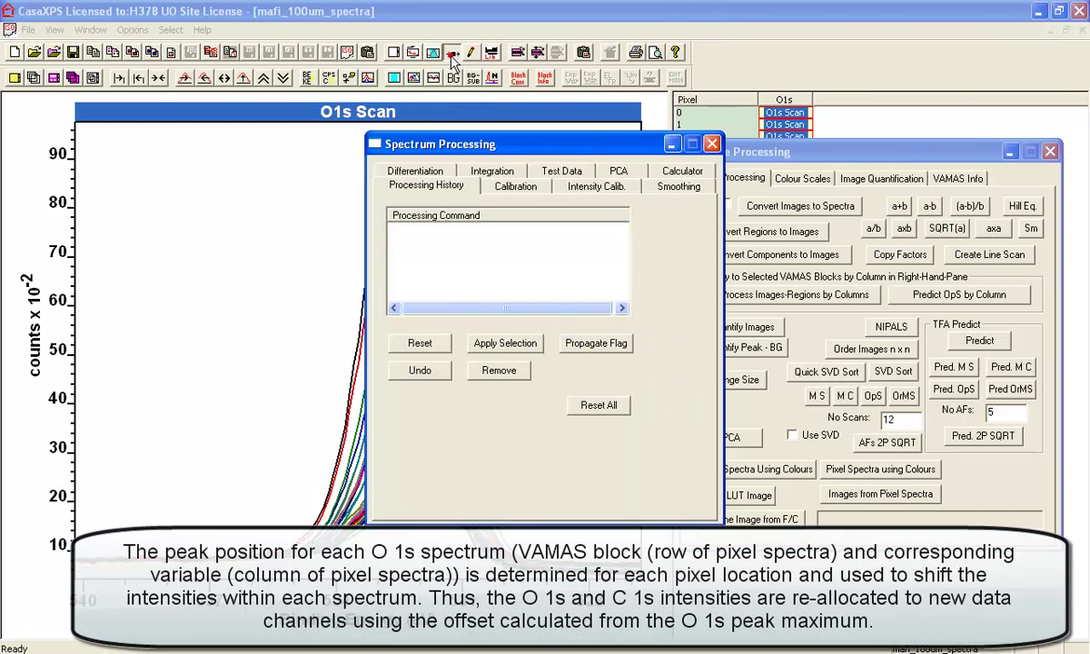
drag(495, 140, 779, 188)
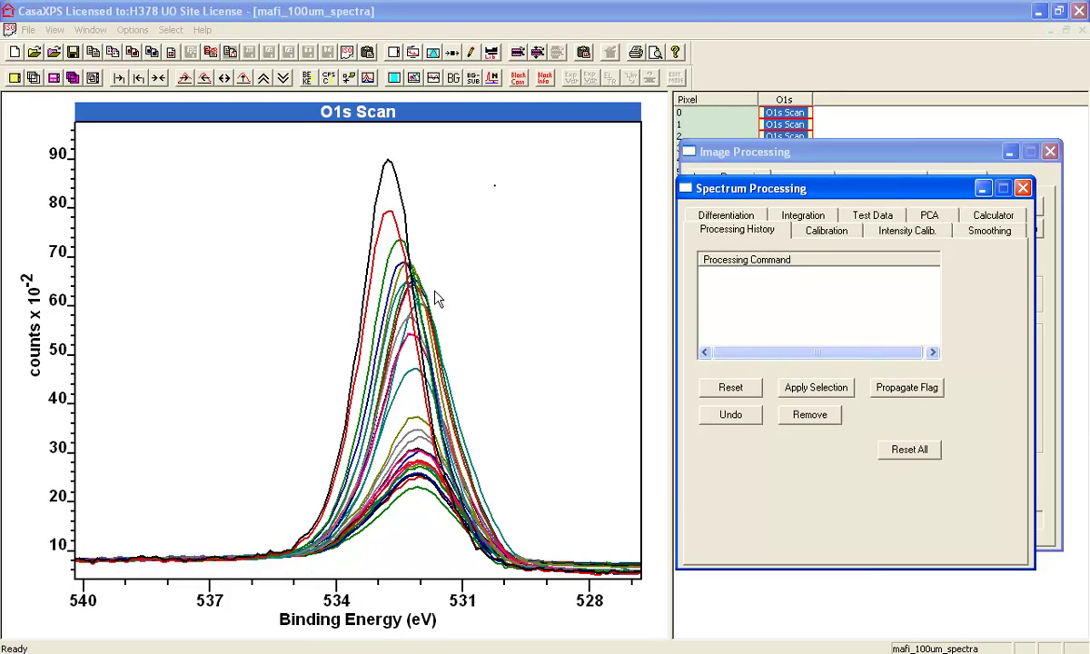
click(823, 232)
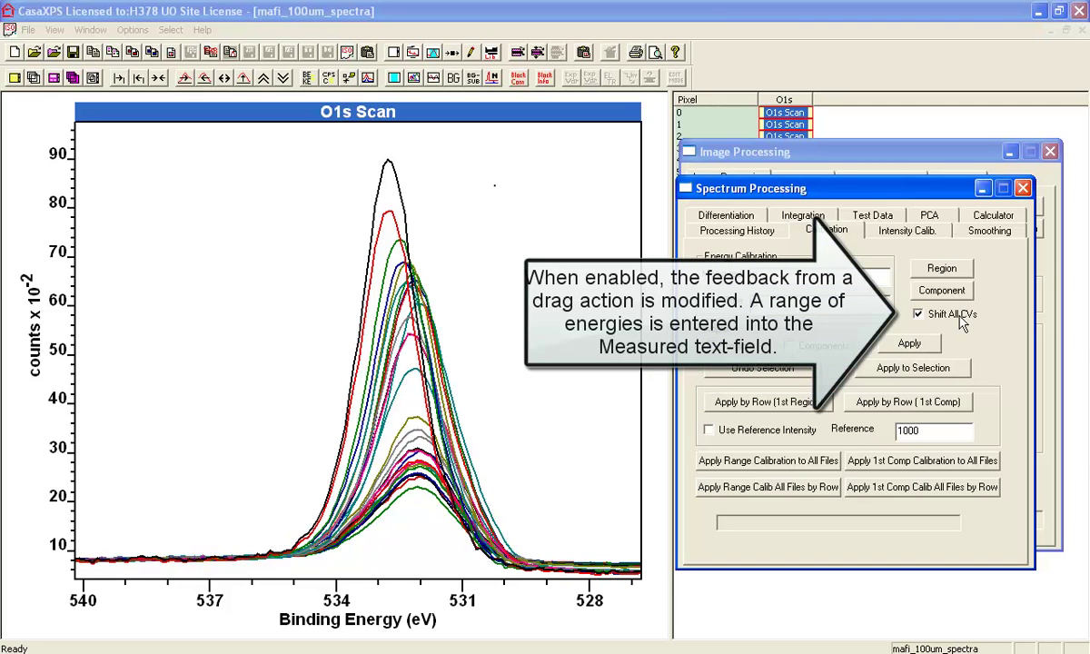
- Mark the O1s range 527.906–537.367 eV as measured and set the true energy to 532
drag(198, 407, 596, 406)
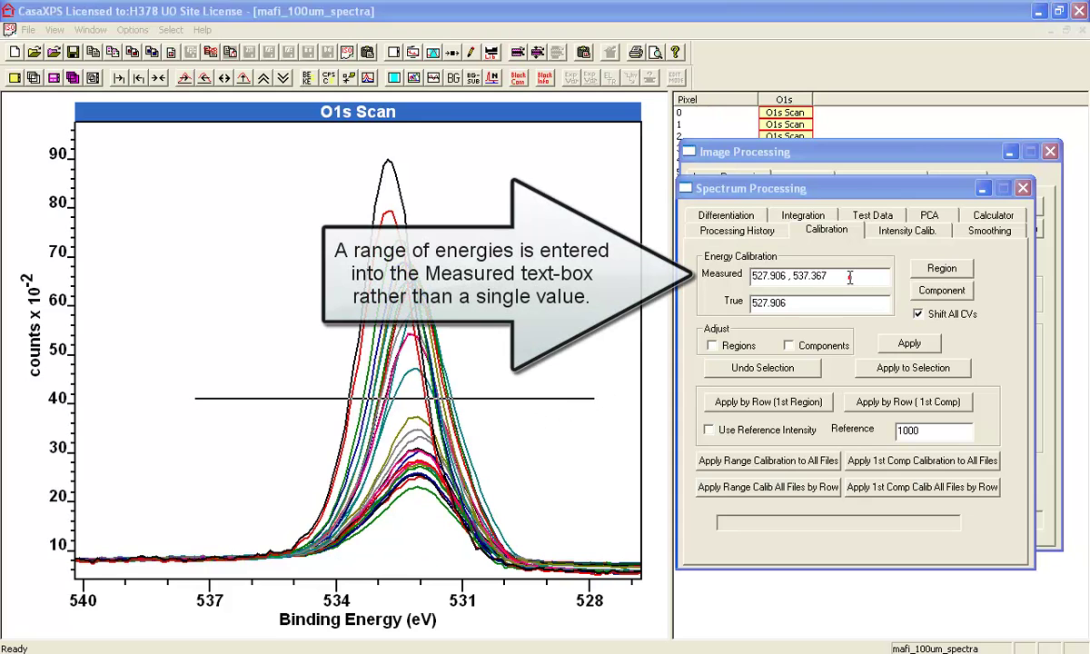
drag(811, 275, 753, 275)
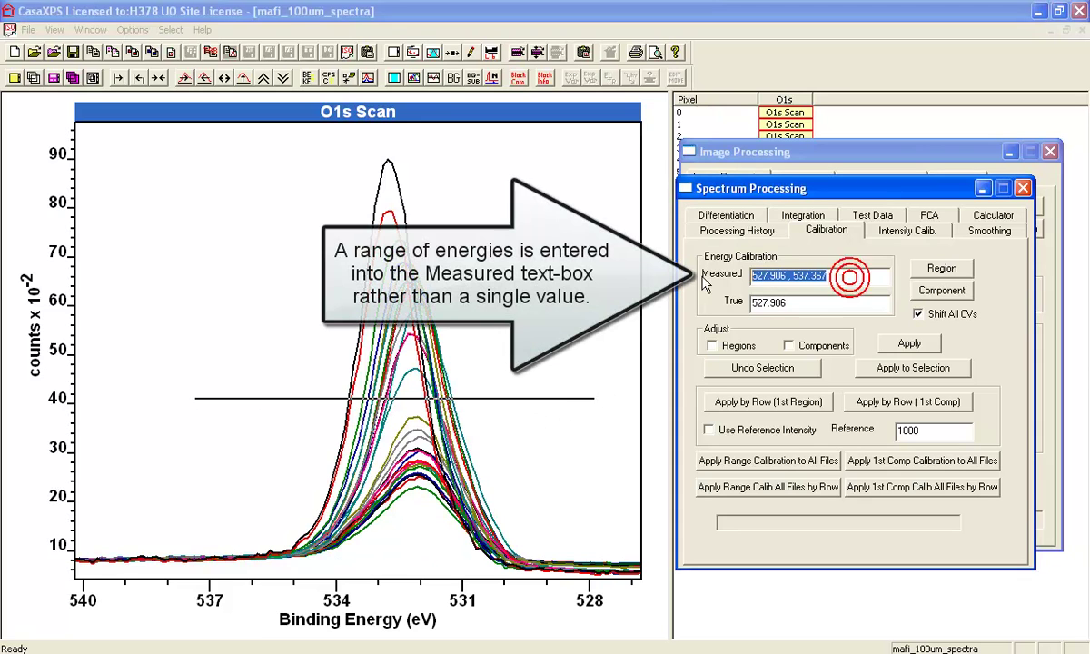
double_click(807, 304)
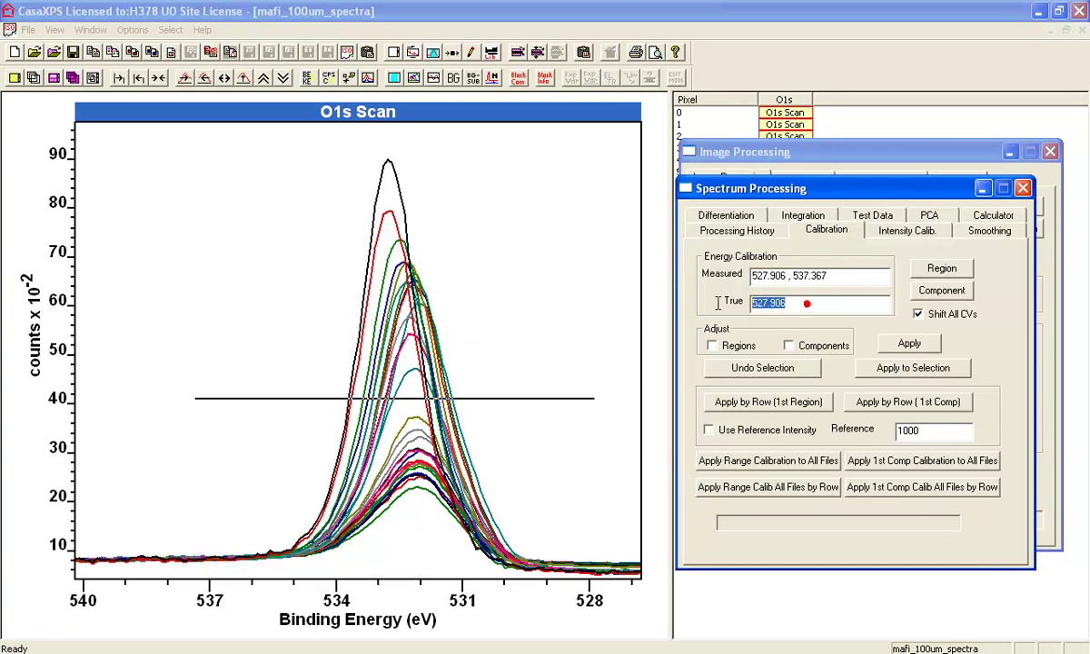
text(532)
click(909, 345)
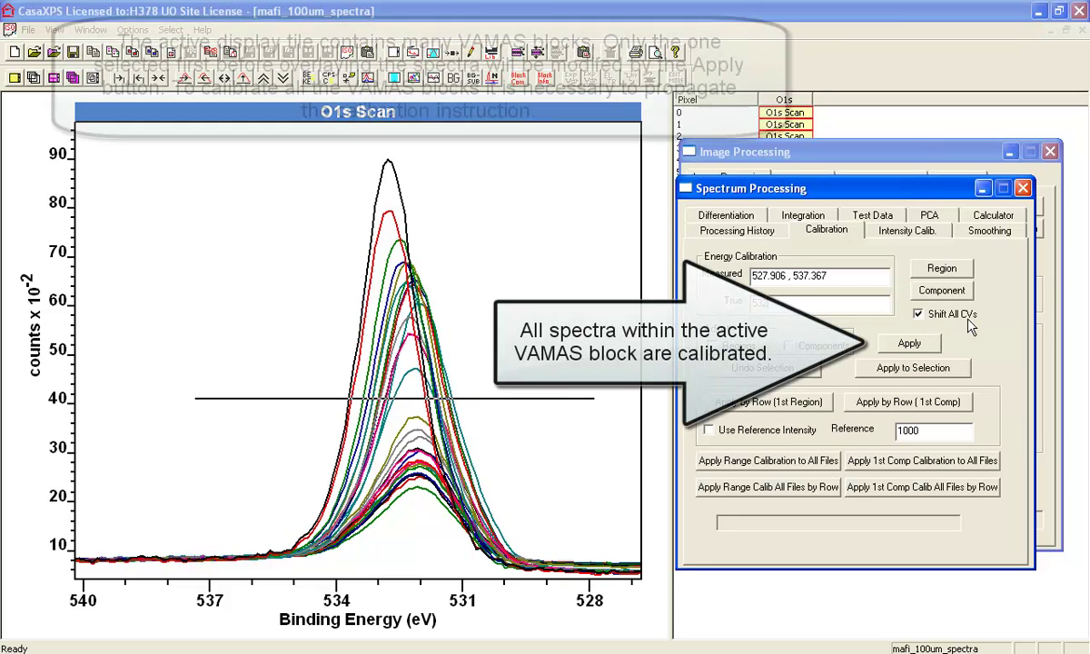
- Apply the 532 eV calibration shift, check the processing history, and inspect the O1s peaks
click(909, 344)
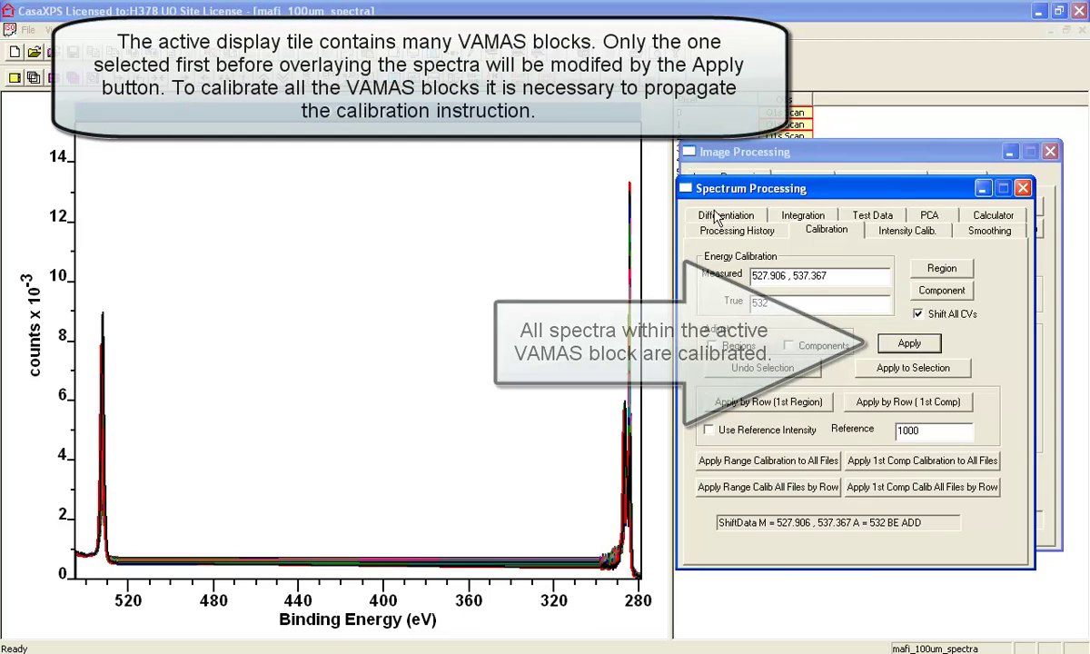
click(730, 233)
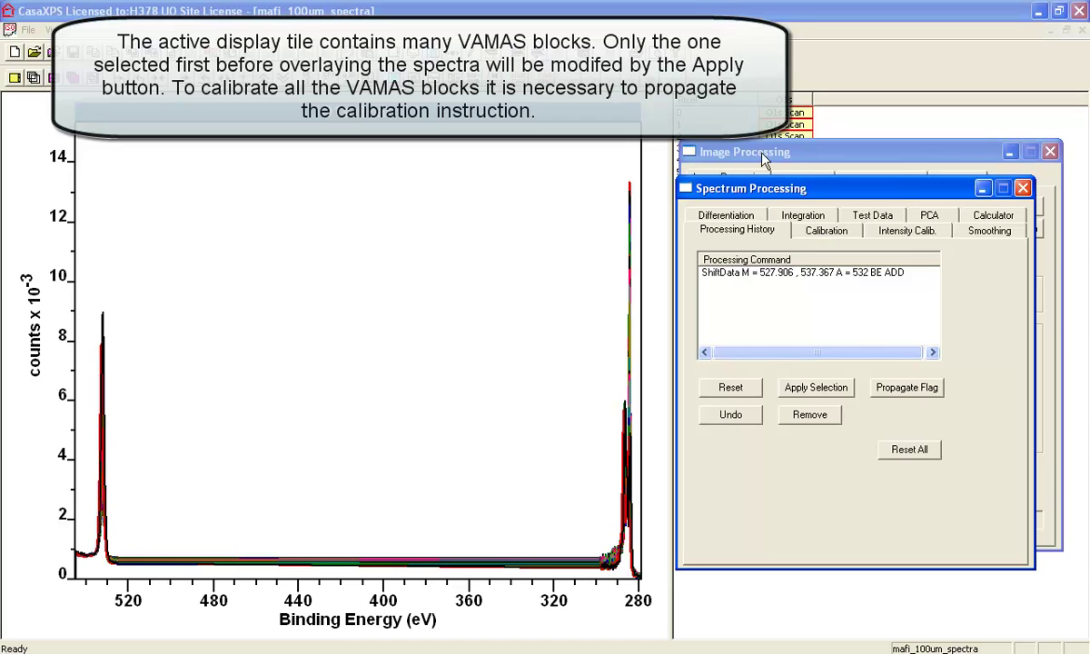
click(608, 161)
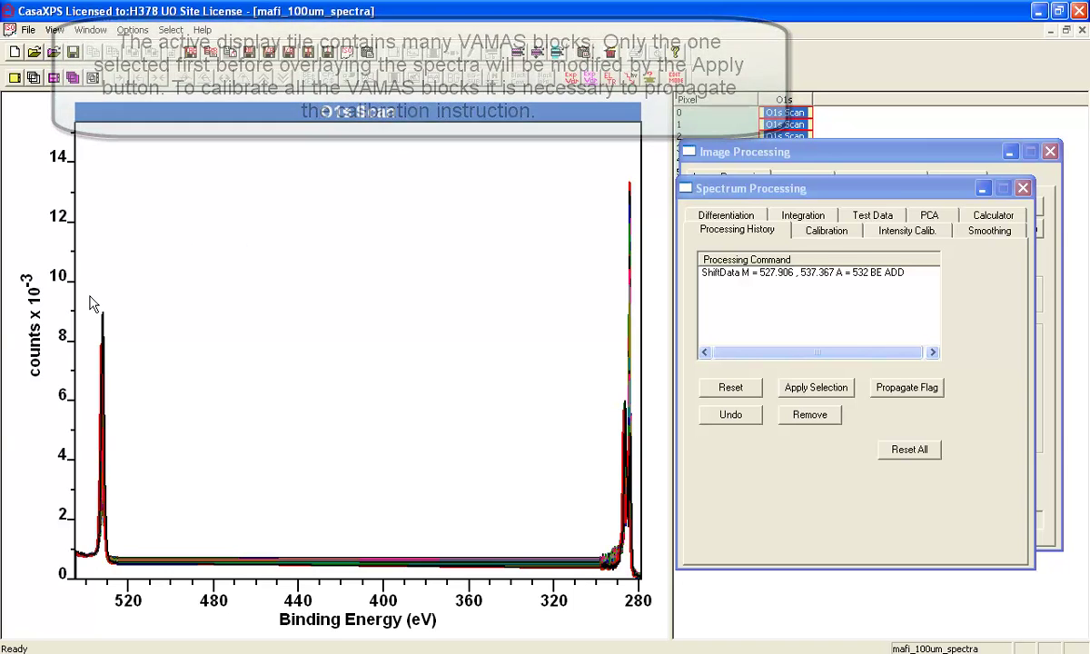
drag(90, 296, 109, 552)
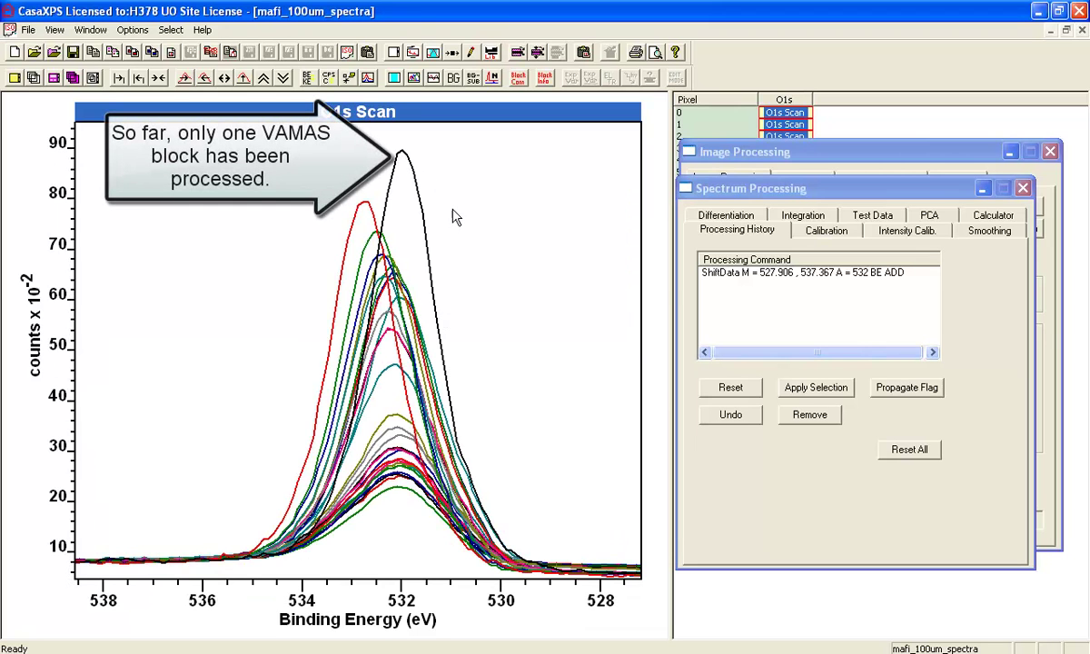
- Copy the calibration processing to all blocks without component fitting, then view the aligned C1s peaks
key(ctrl+v)
click(448, 182)
click(538, 203)
click(695, 245)
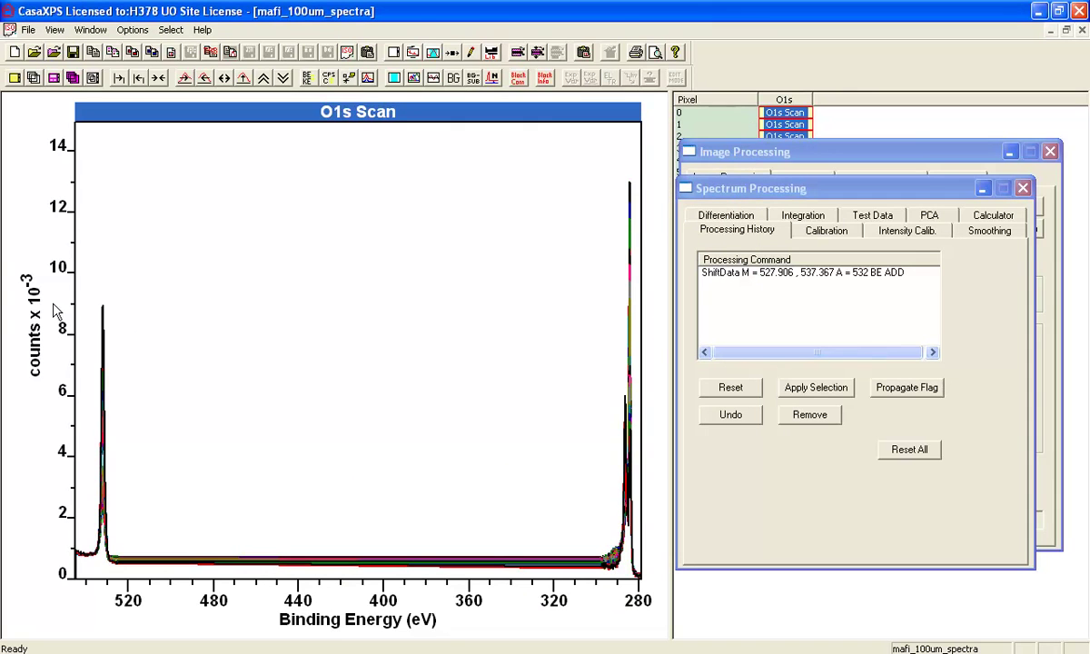
drag(89, 292, 119, 551)
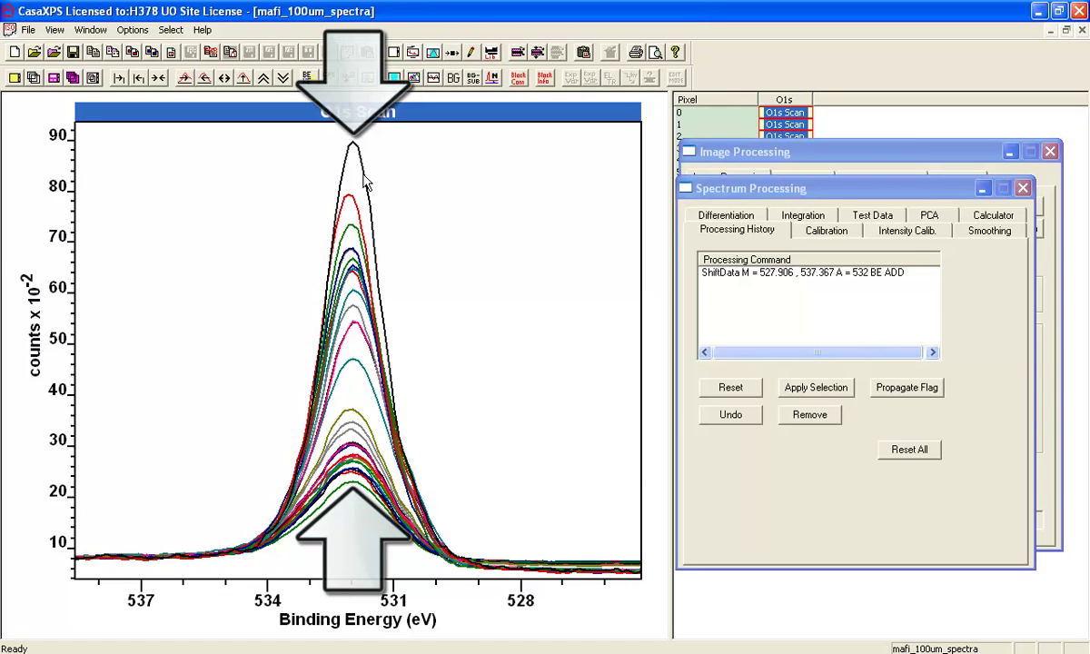
click(168, 79)
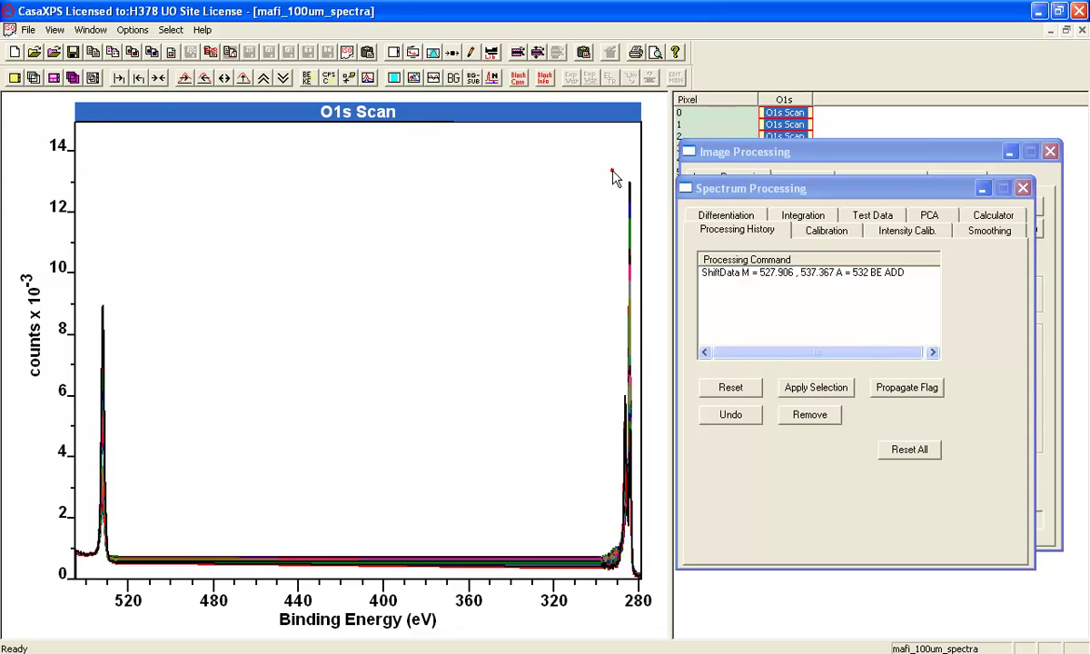
drag(613, 172, 638, 580)
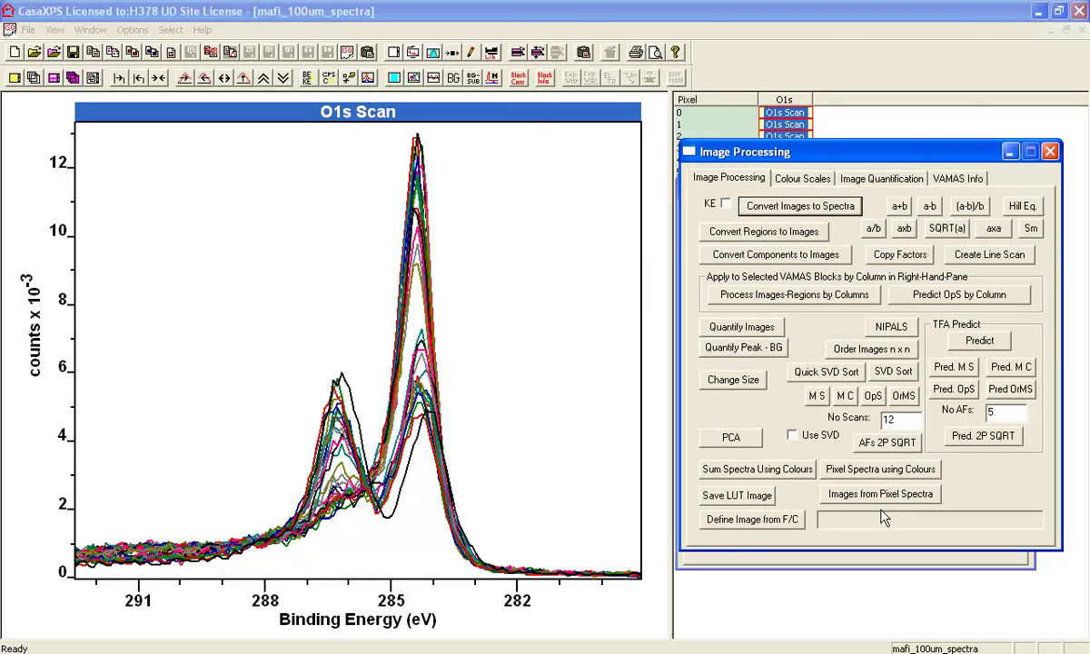
- Create images from the calibrated pixel spectra and widen the data table
click(861, 490)
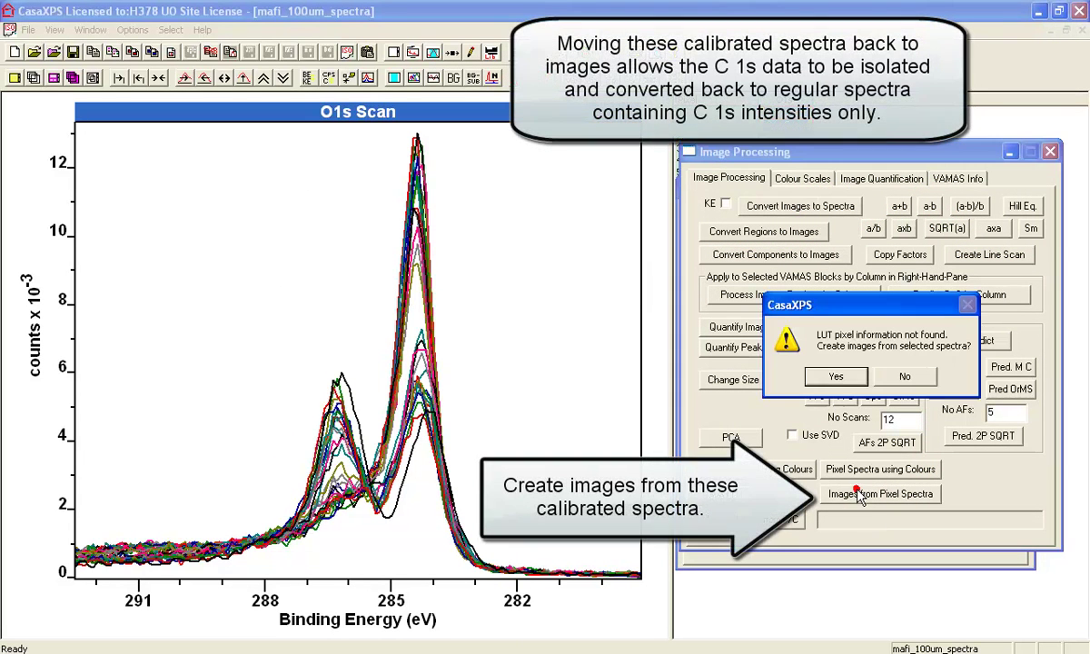
click(836, 377)
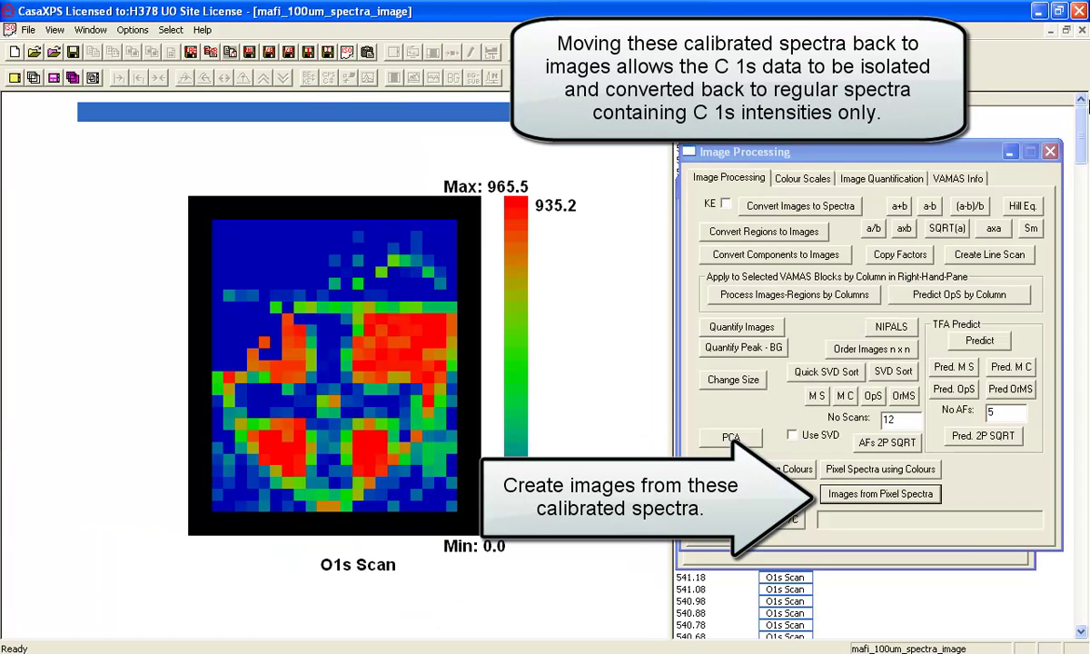
drag(673, 273, 472, 272)
drag(1079, 130, 1087, 389)
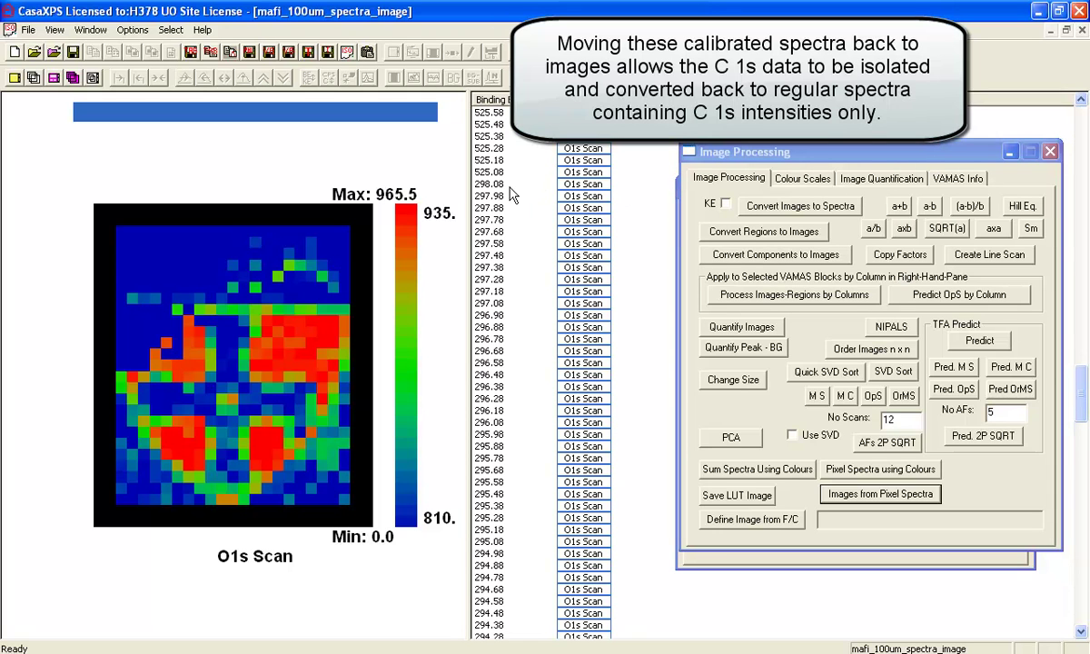
- Convert the 298.08 to 279.08 eV image slices into 29 new C 1s pixel spectra
click(511, 184)
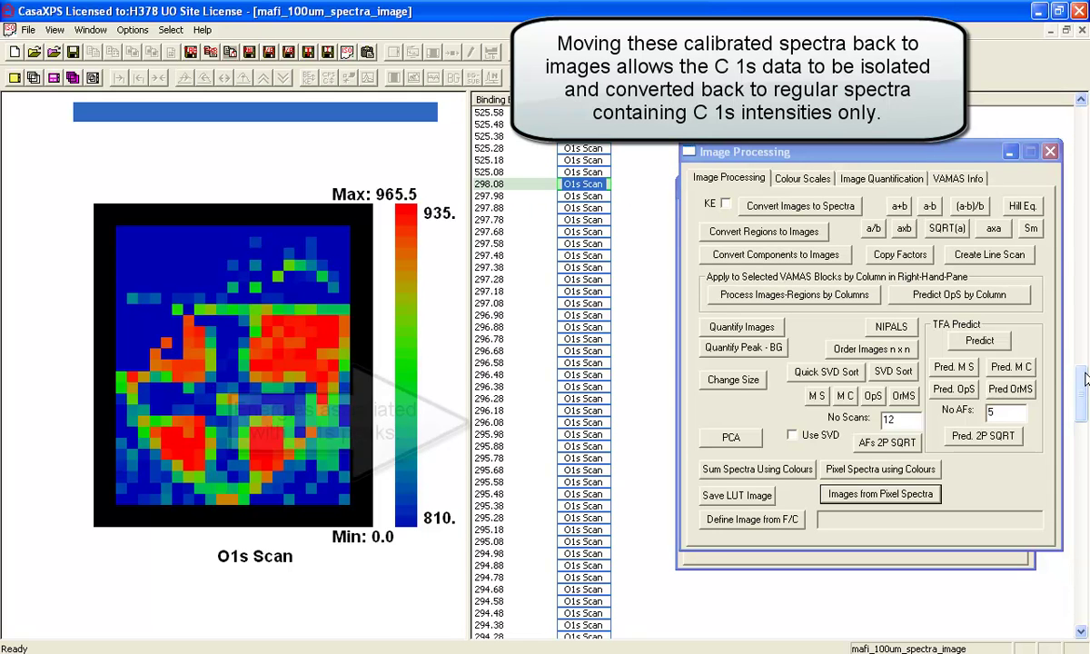
drag(1085, 380, 1085, 586)
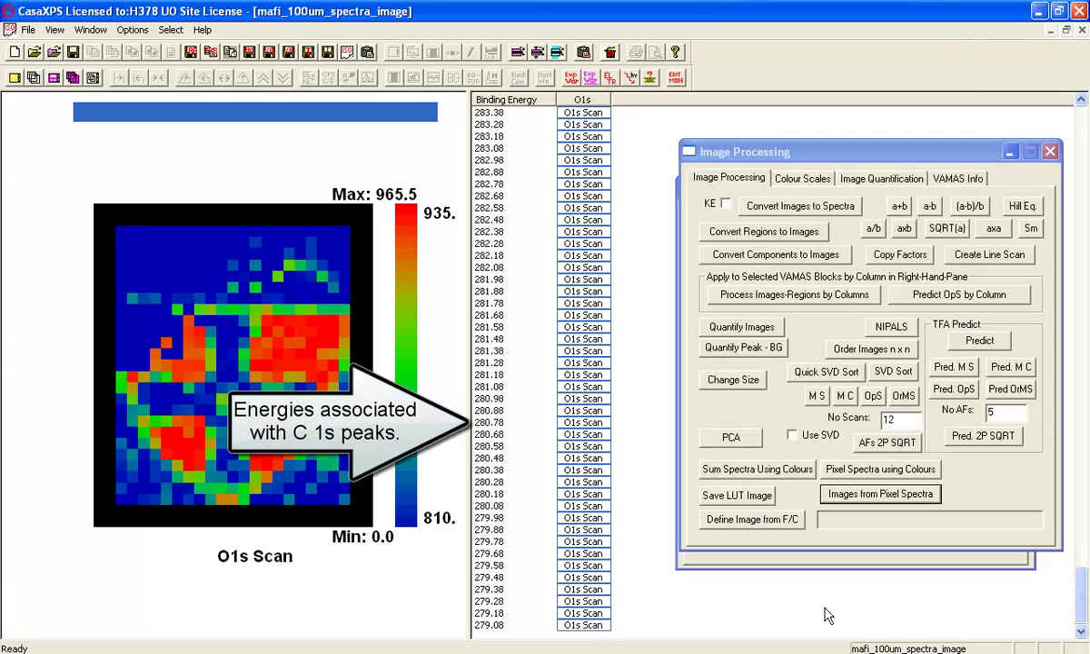
shift+click(584, 633)
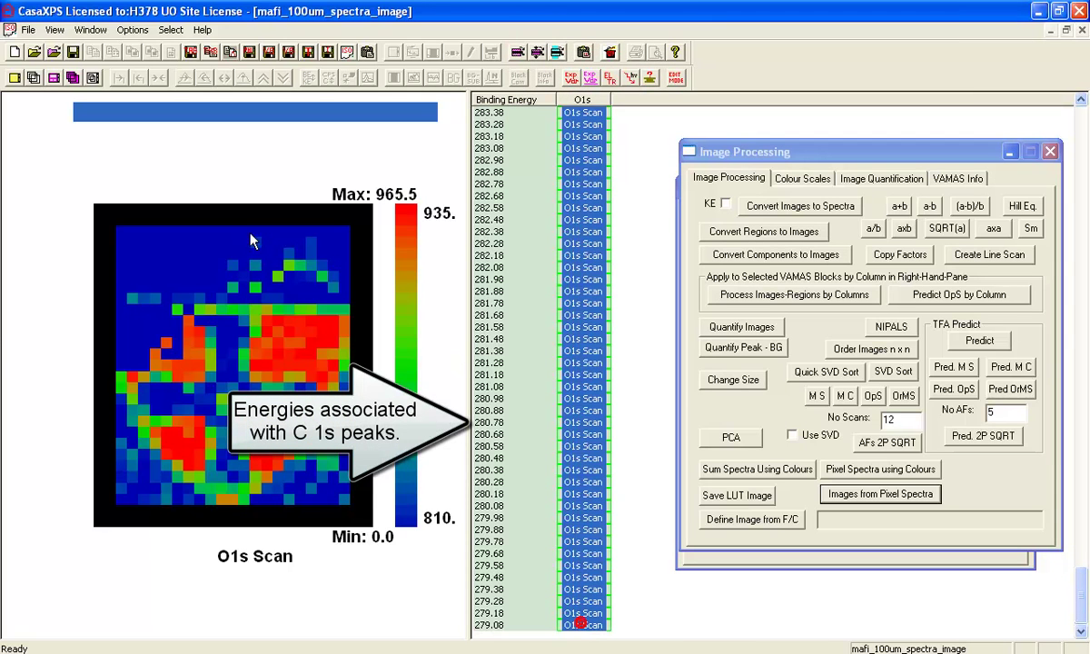
click(56, 79)
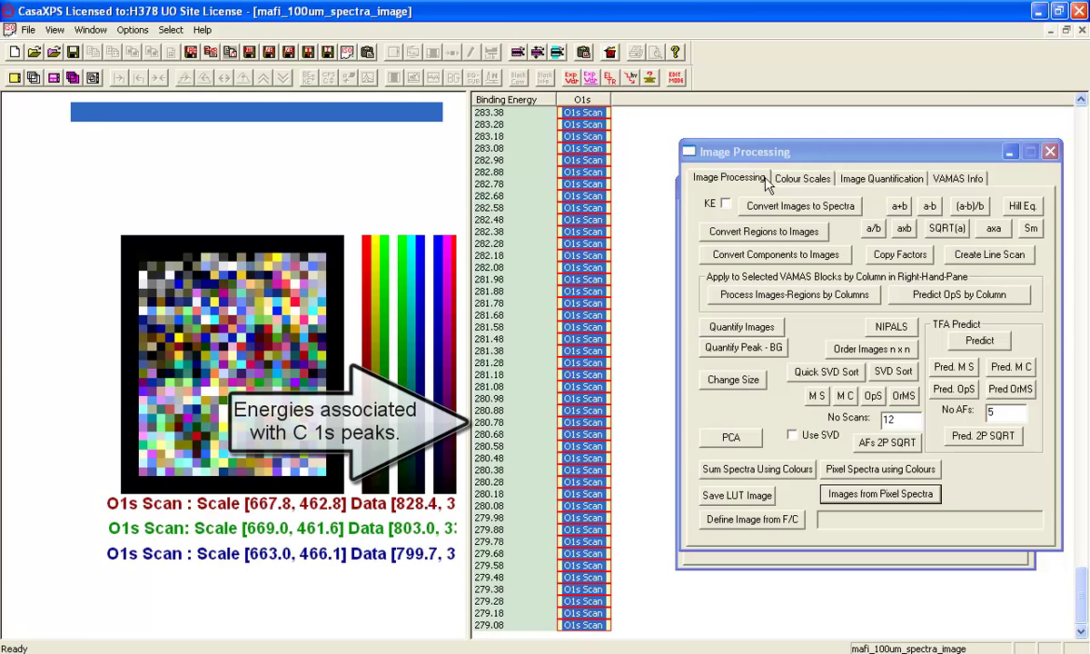
click(777, 207)
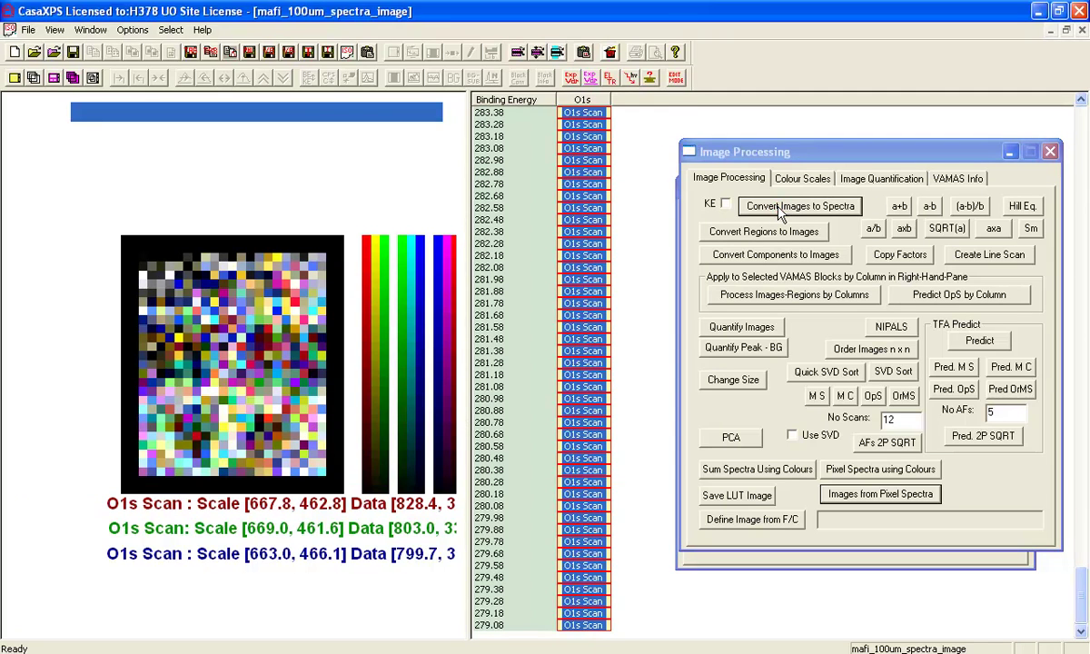
drag(774, 150, 917, 180)
drag(668, 134, 545, 91)
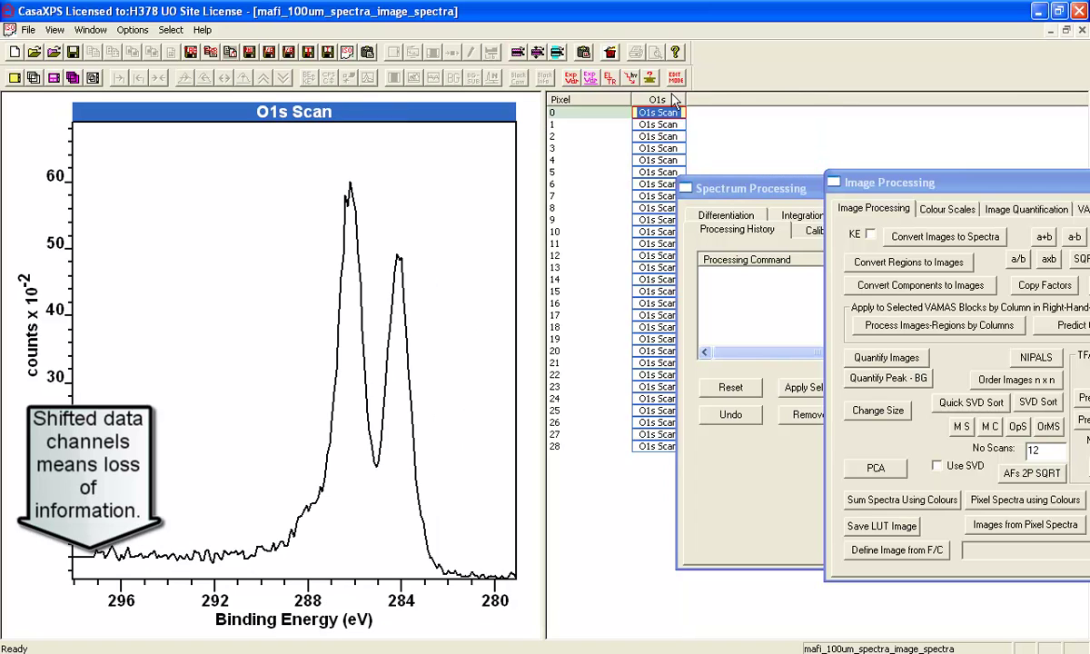
- Overlay the 29 new spectra and change their element from O to C, relabelling the column C 1s
click(33, 77)
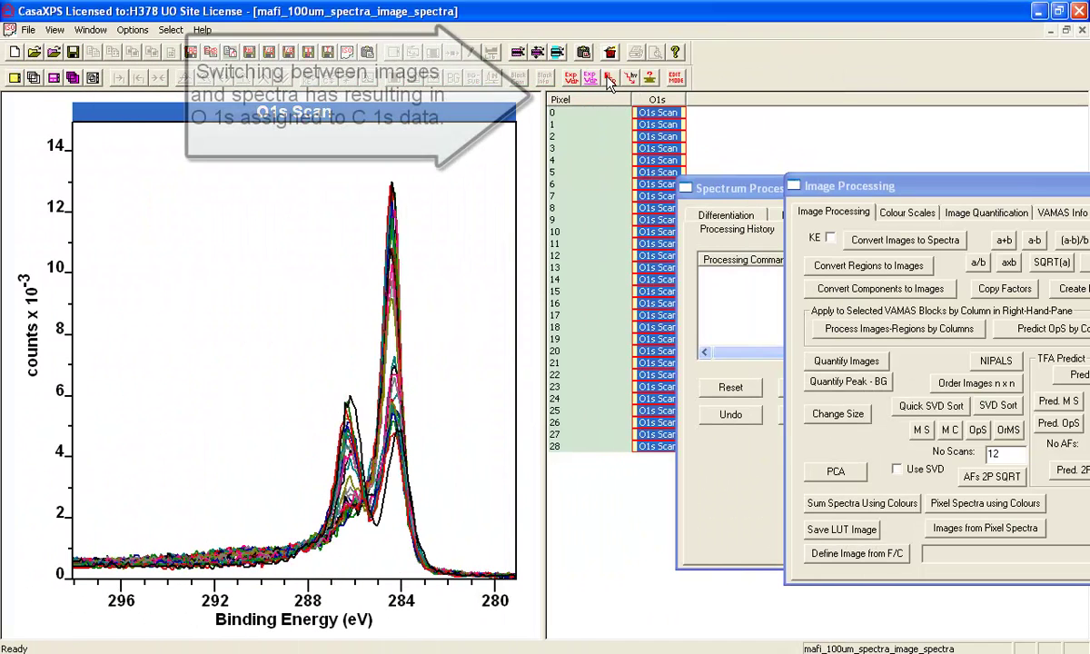
click(609, 79)
double_click(538, 298)
text(C)
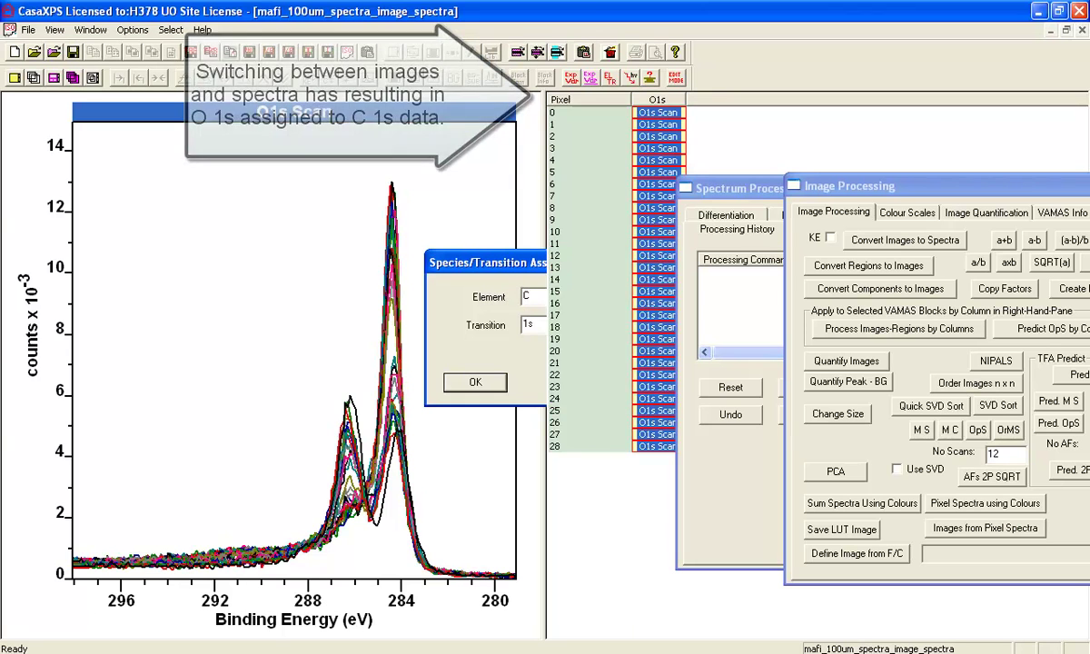
click(475, 381)
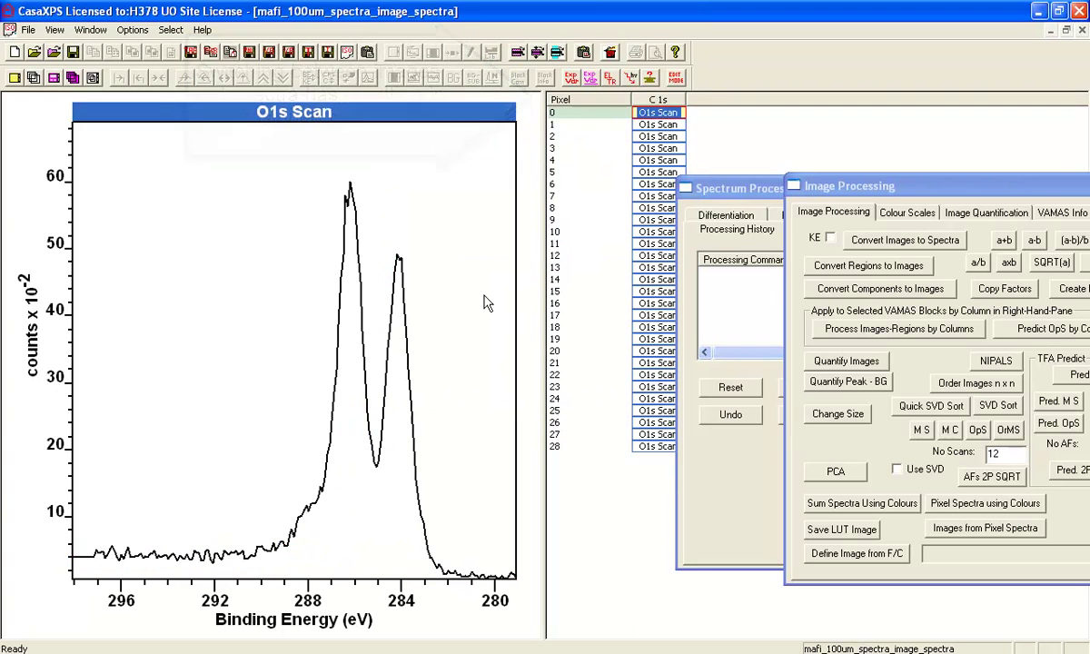
click(658, 101)
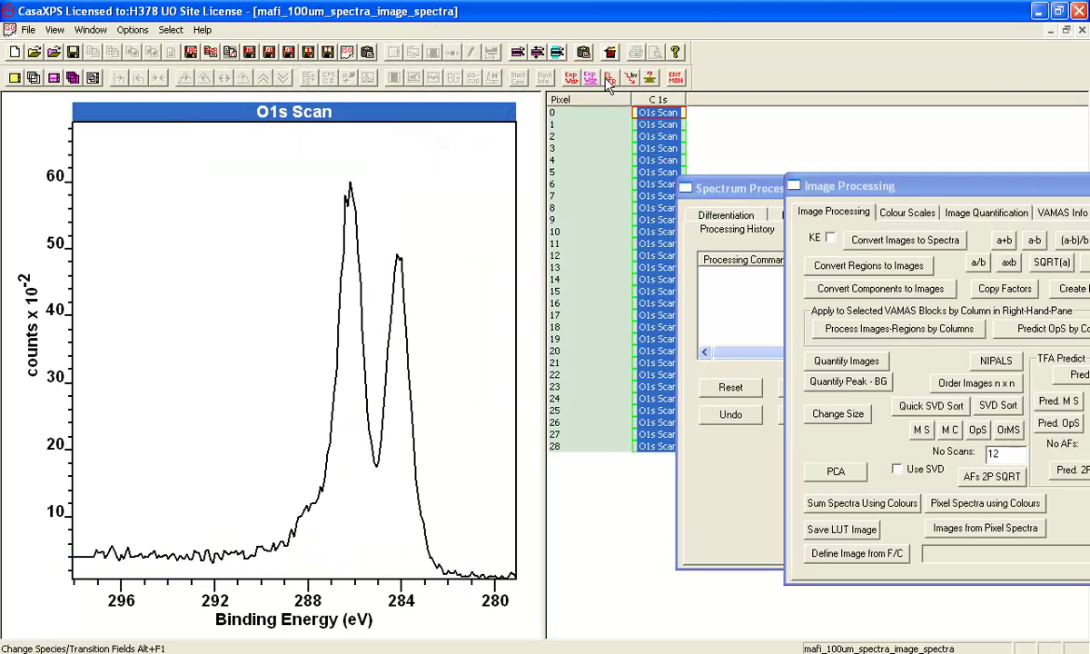
- Change the Block Id of all pixel spectra from O1s Scan to C1s Scan
click(648, 78)
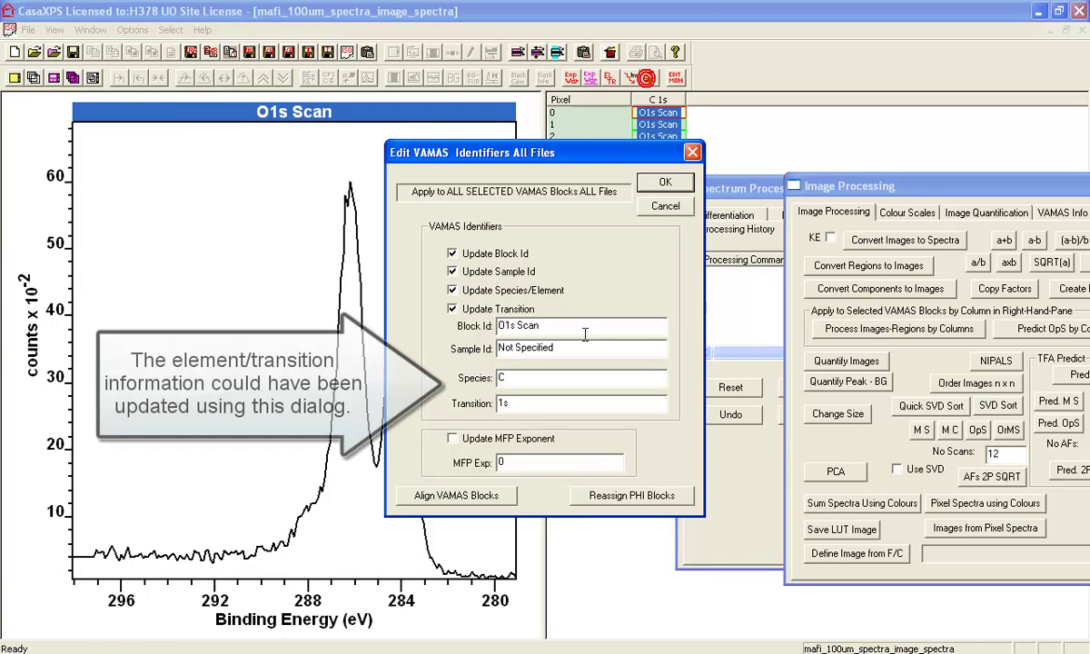
click(501, 326)
key(BackSpace)
text(C)
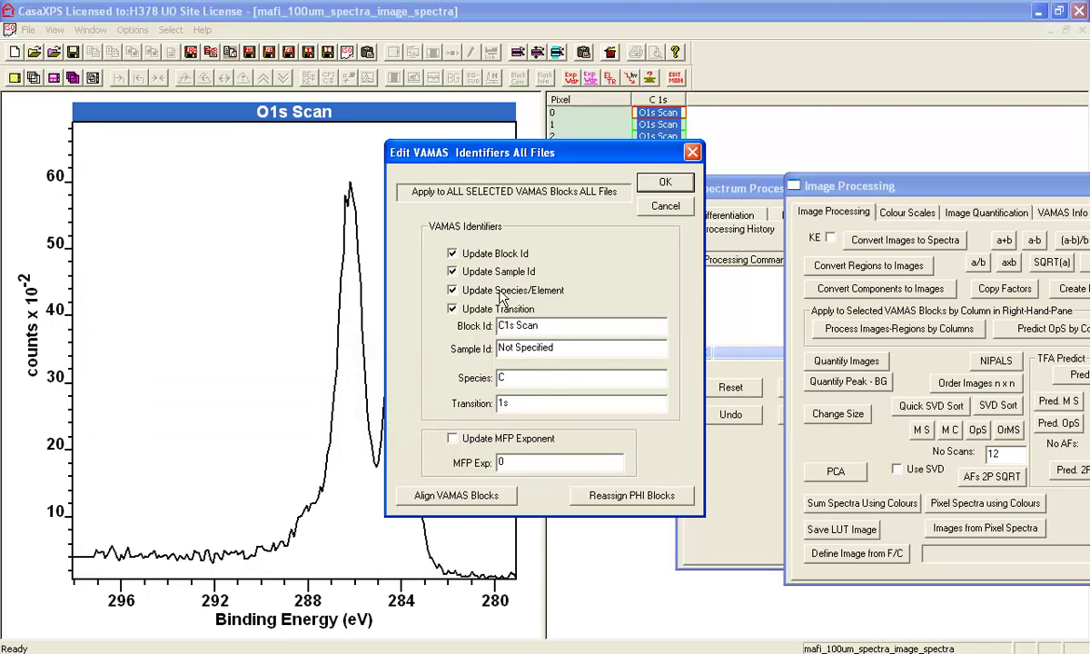
click(664, 182)
- Overlay all C1s pixel spectra, then display pixel 6's spectrum alone
click(660, 125)
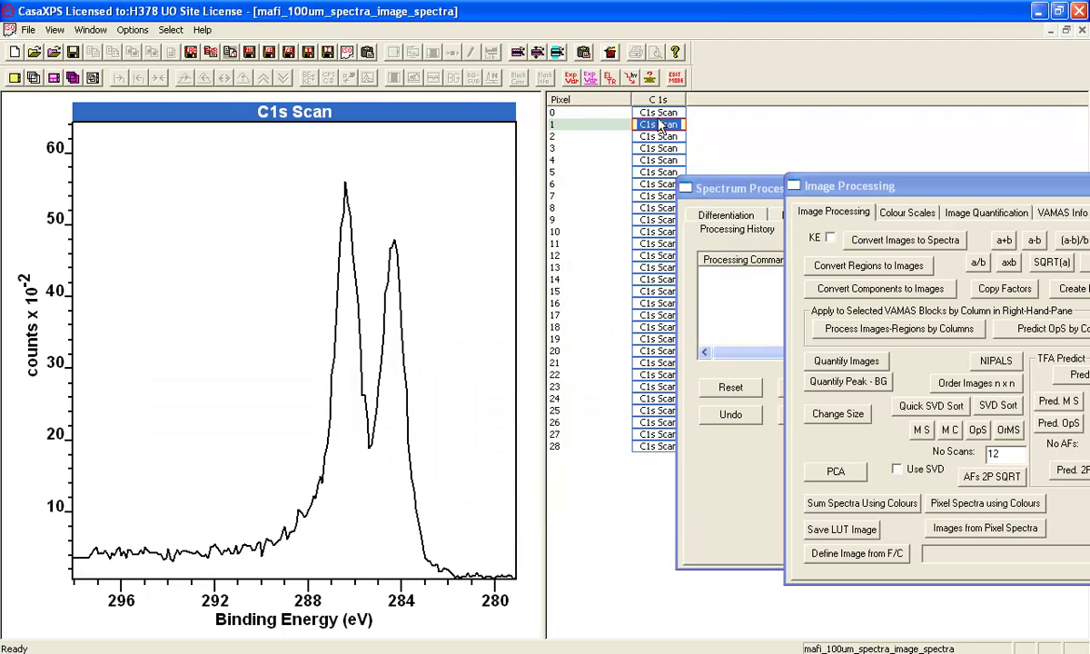
click(658, 100)
click(55, 79)
click(637, 184)
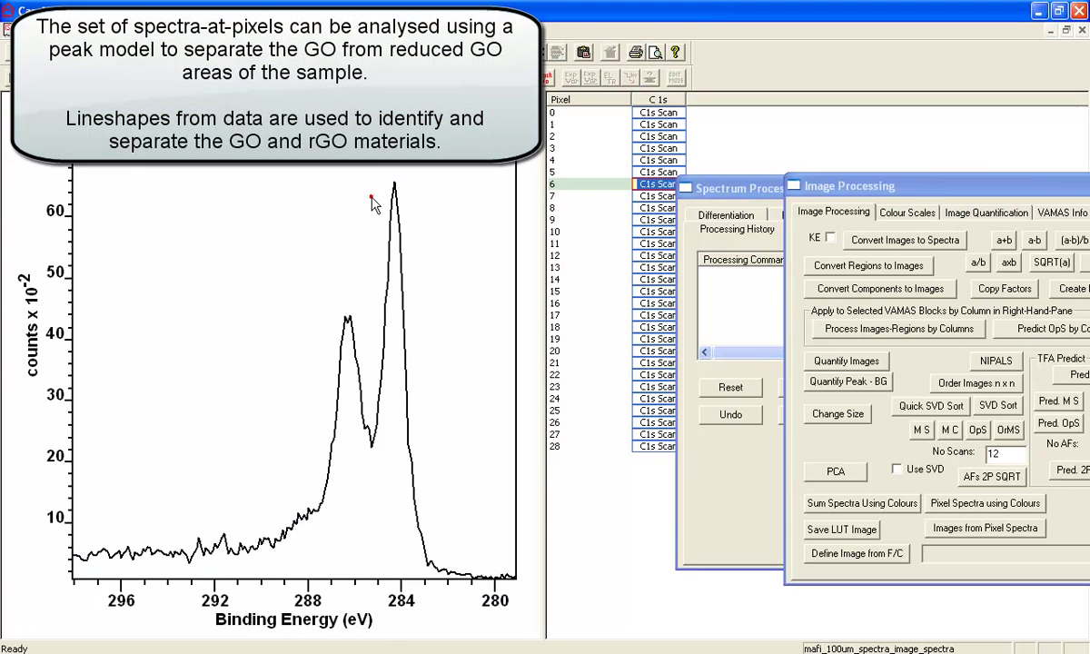
- Create a C 1s region on pixel 6's spectrum starting at about 297.7 eV
double_click(371, 204)
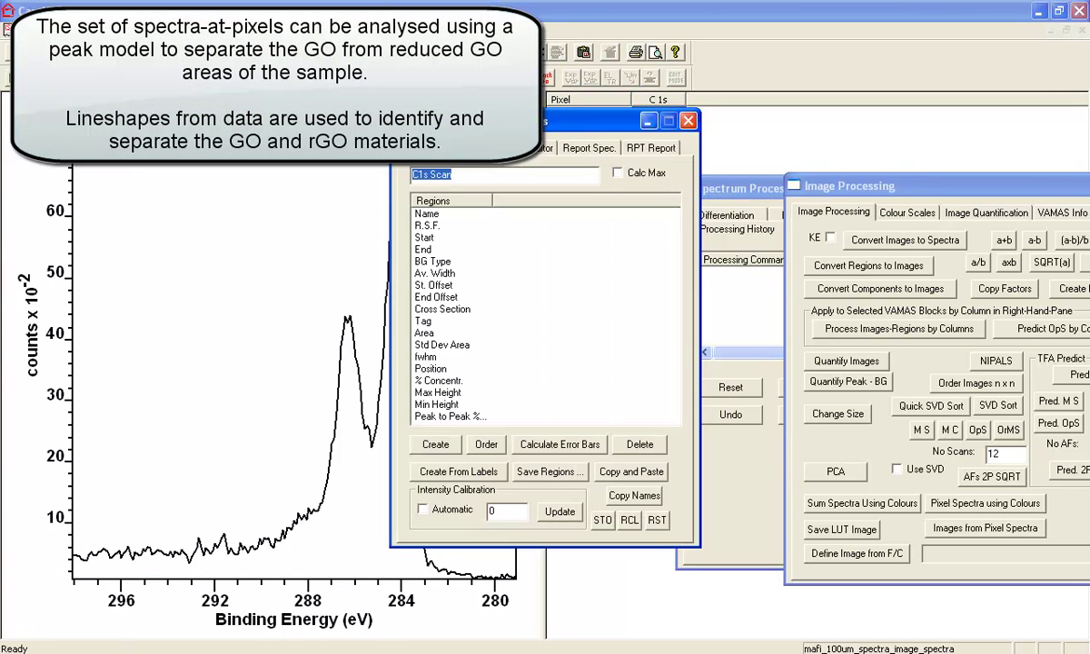
click(659, 458)
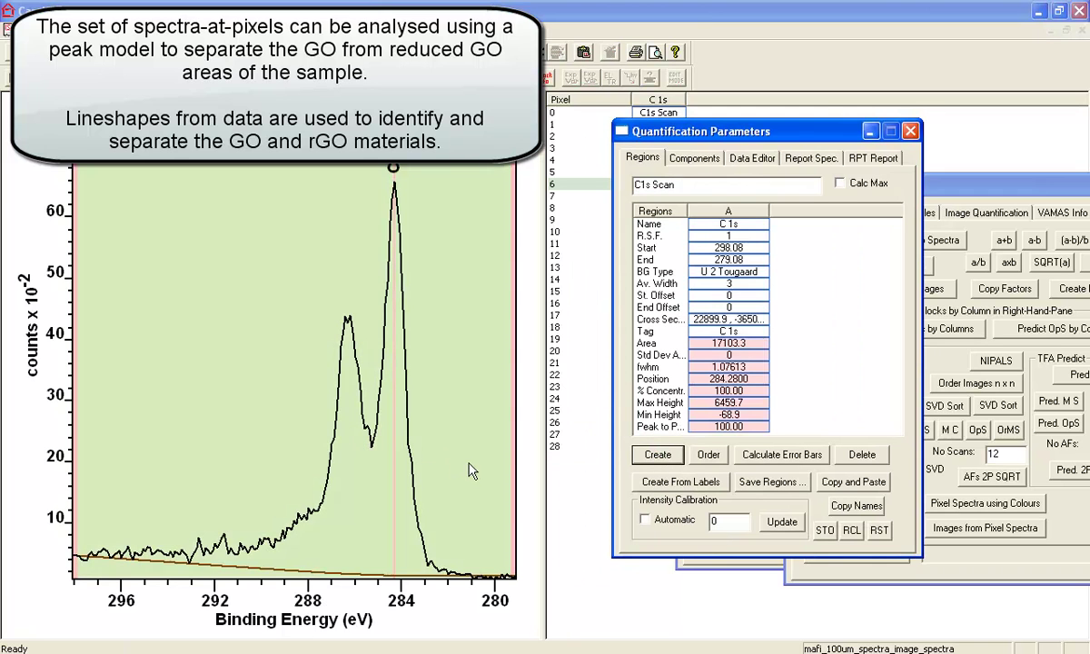
drag(77, 479, 83, 478)
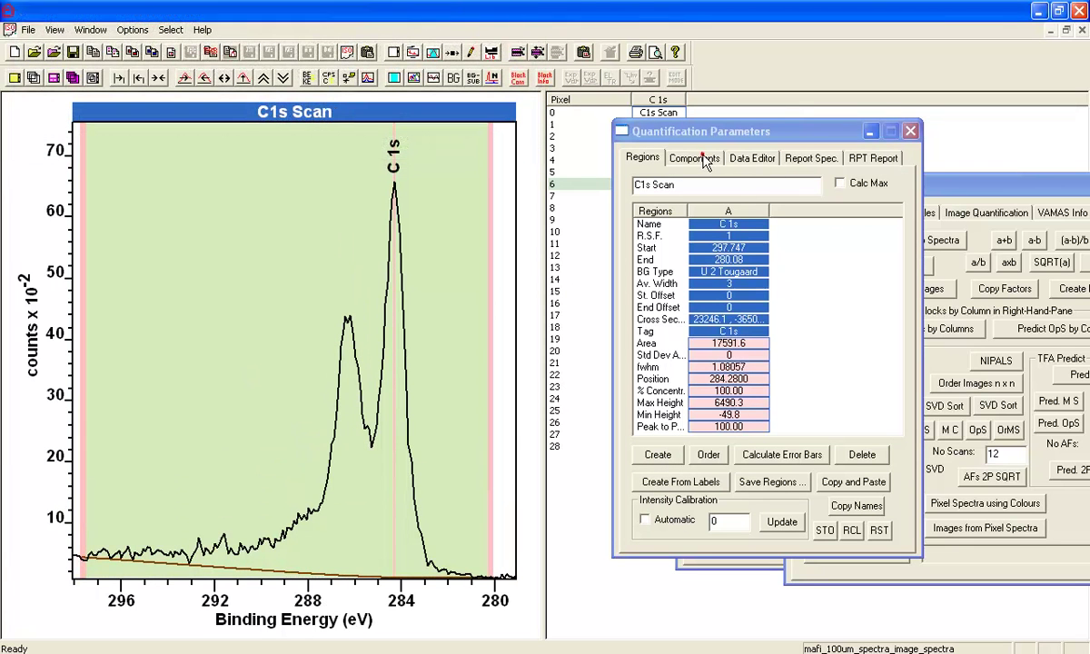
- Add a %&<>LS-GO component with FWHM fixed at 1, placed near 286.3 eV
click(676, 156)
click(644, 415)
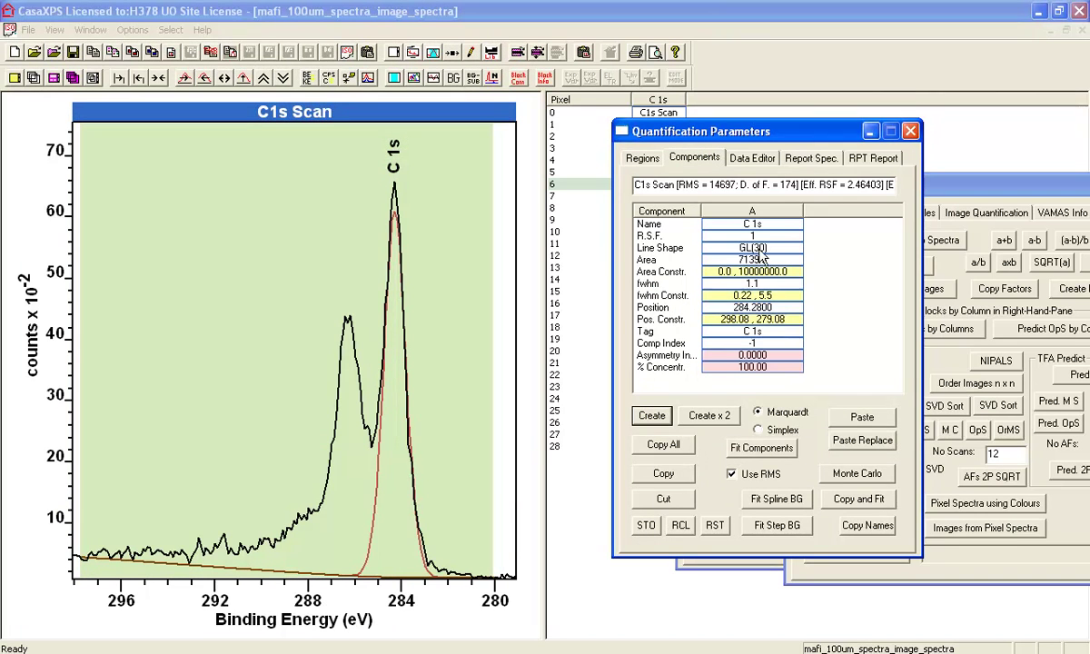
click(714, 247)
click(672, 284)
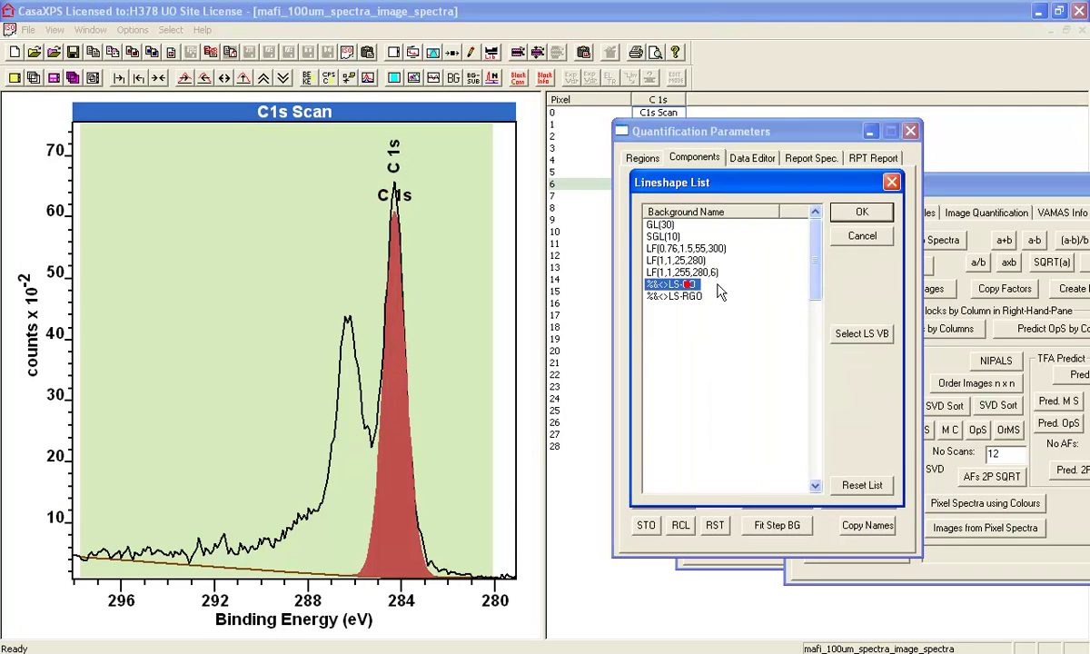
click(861, 211)
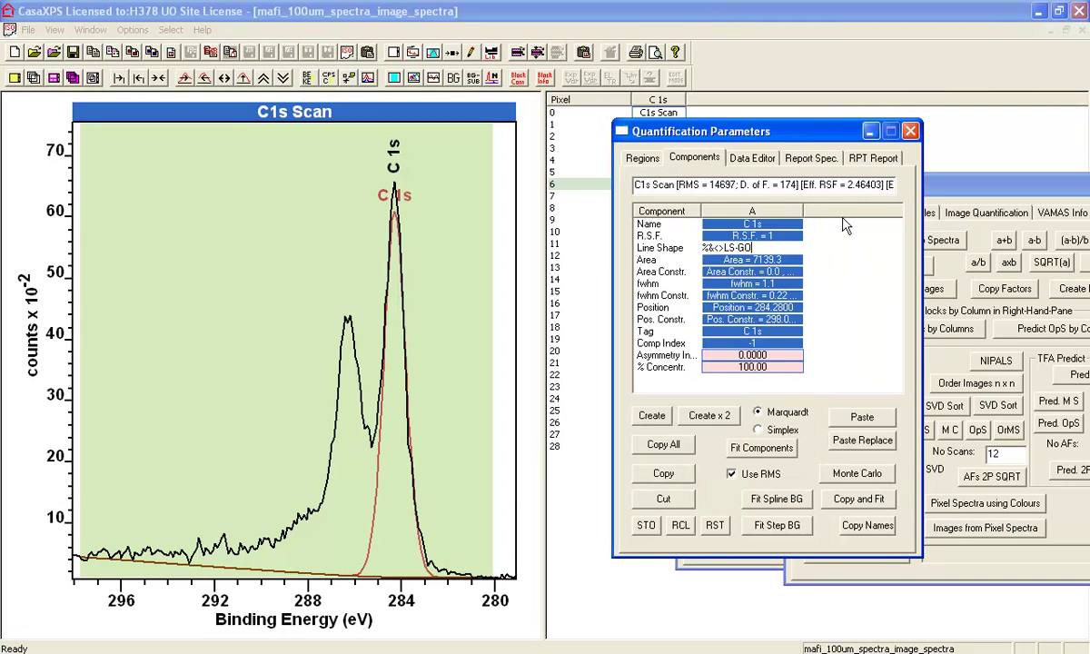
click(758, 301)
key(Return)
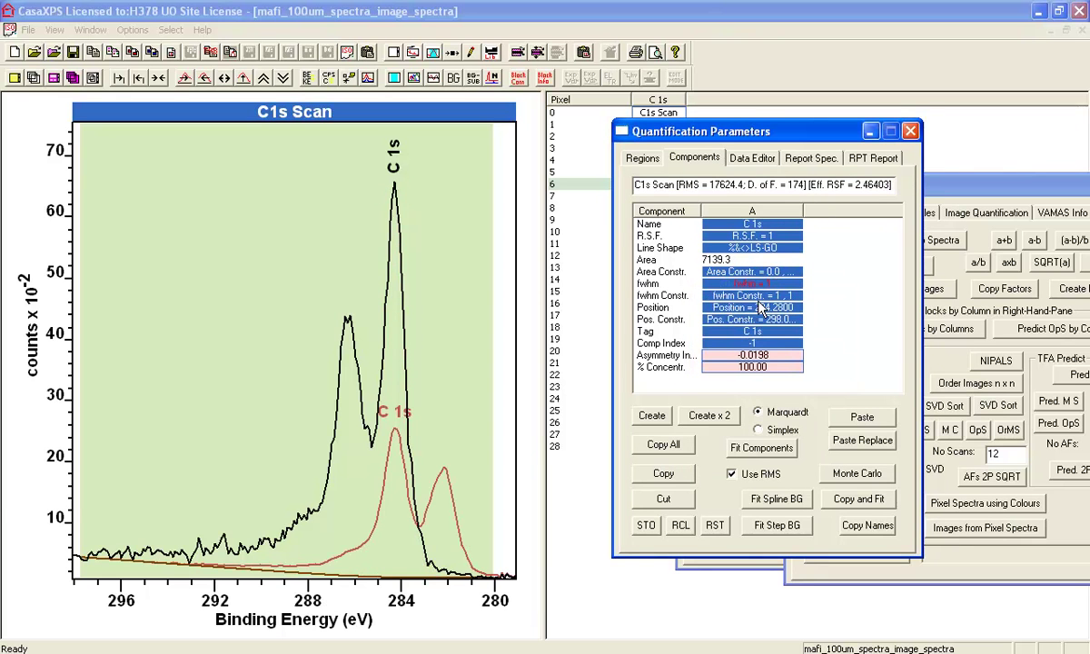
drag(371, 411, 346, 415)
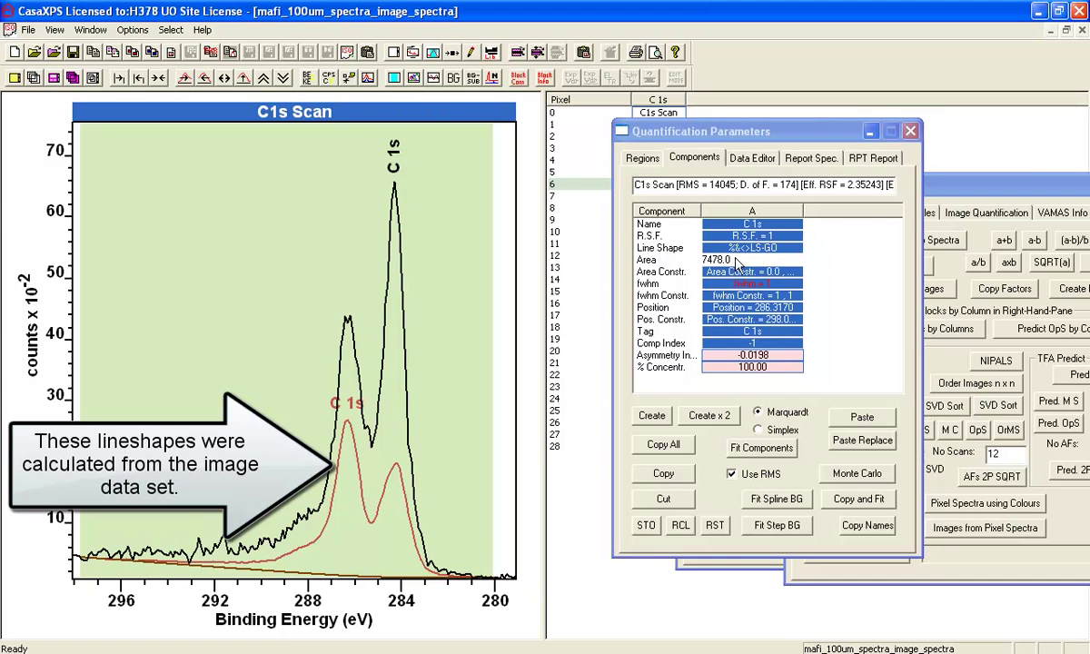
- Add a second component B using the %&<>LS-RGO lineshape
click(650, 414)
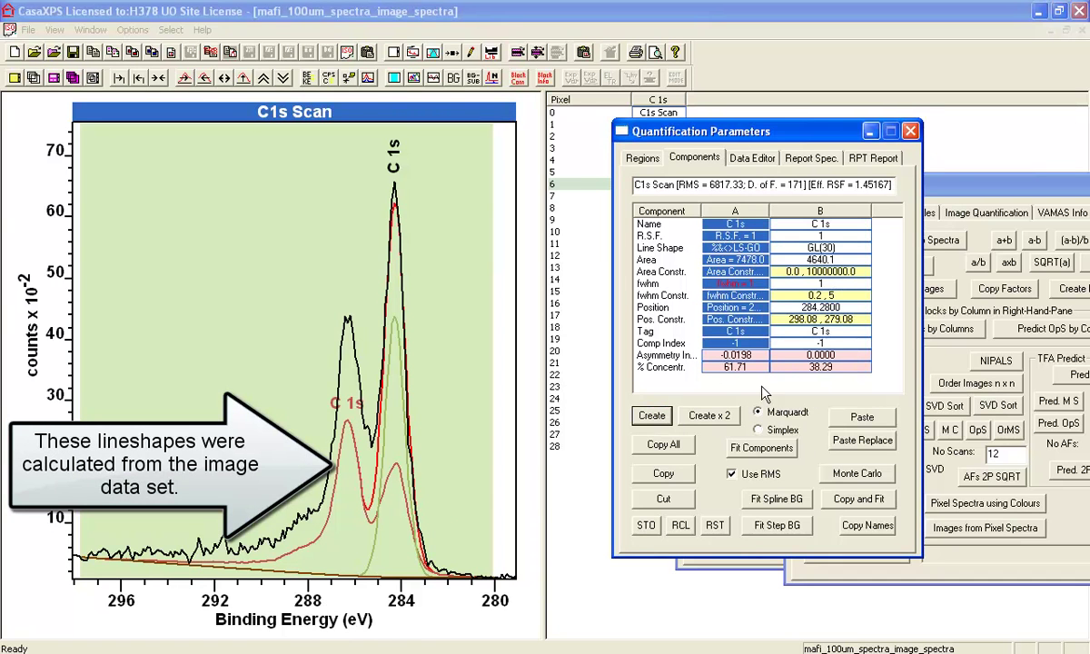
click(822, 247)
click(693, 297)
click(861, 213)
click(861, 213)
key(Return)
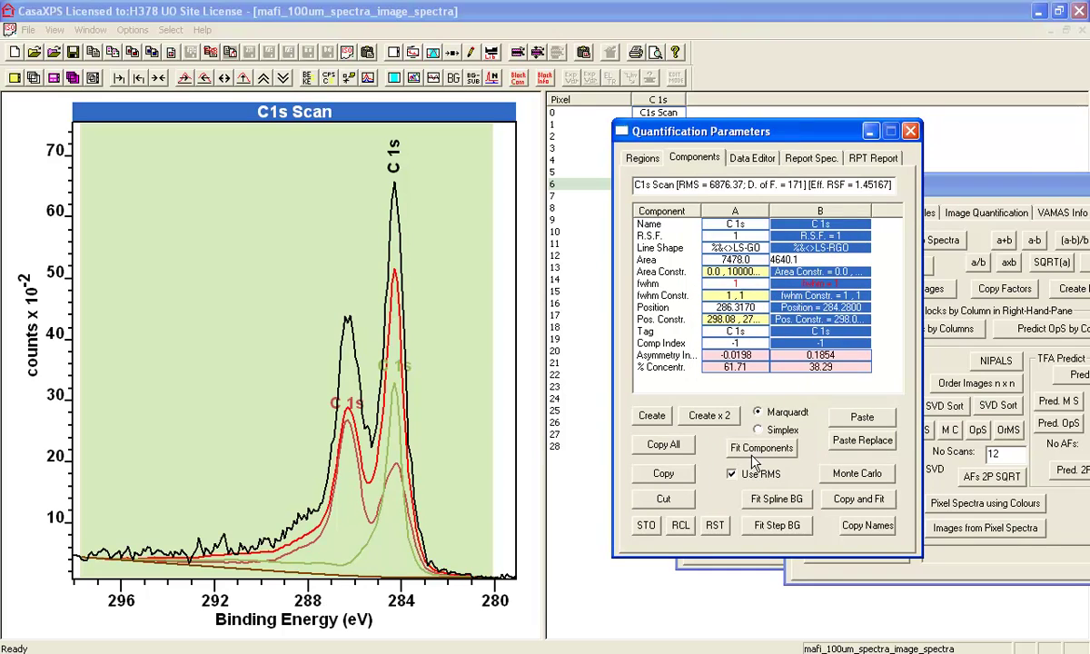
- Refit both components using chi-squared instead of RMS
click(759, 448)
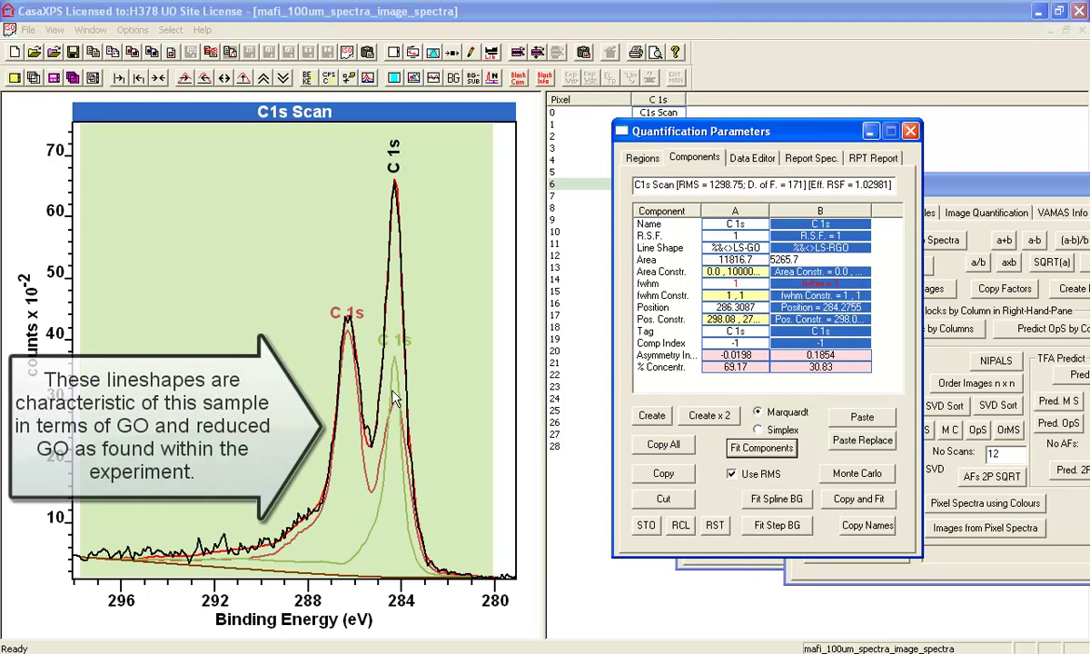
click(731, 473)
click(750, 451)
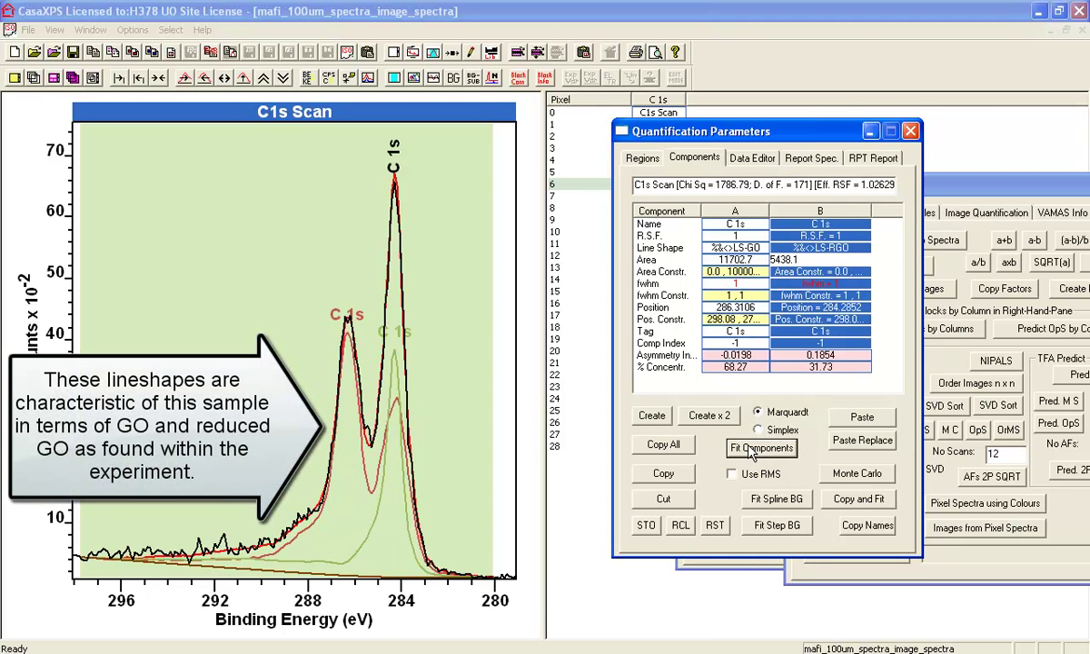
- Constrain component B's position to A-2 so rGO sits below GO
text(A-2)
key(Return)
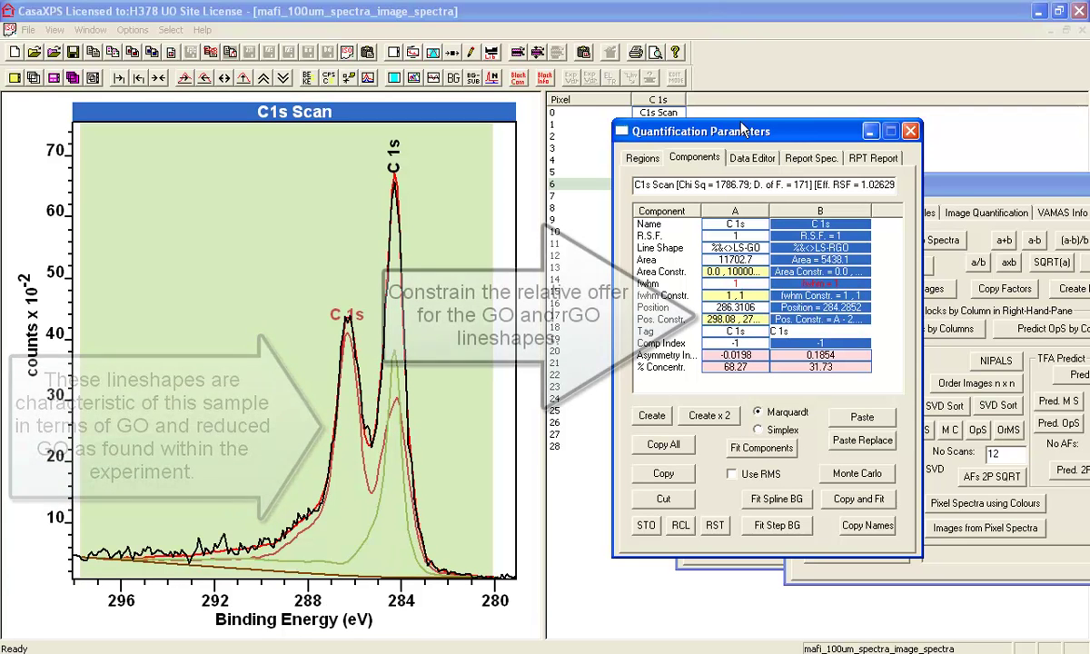
drag(714, 134, 870, 139)
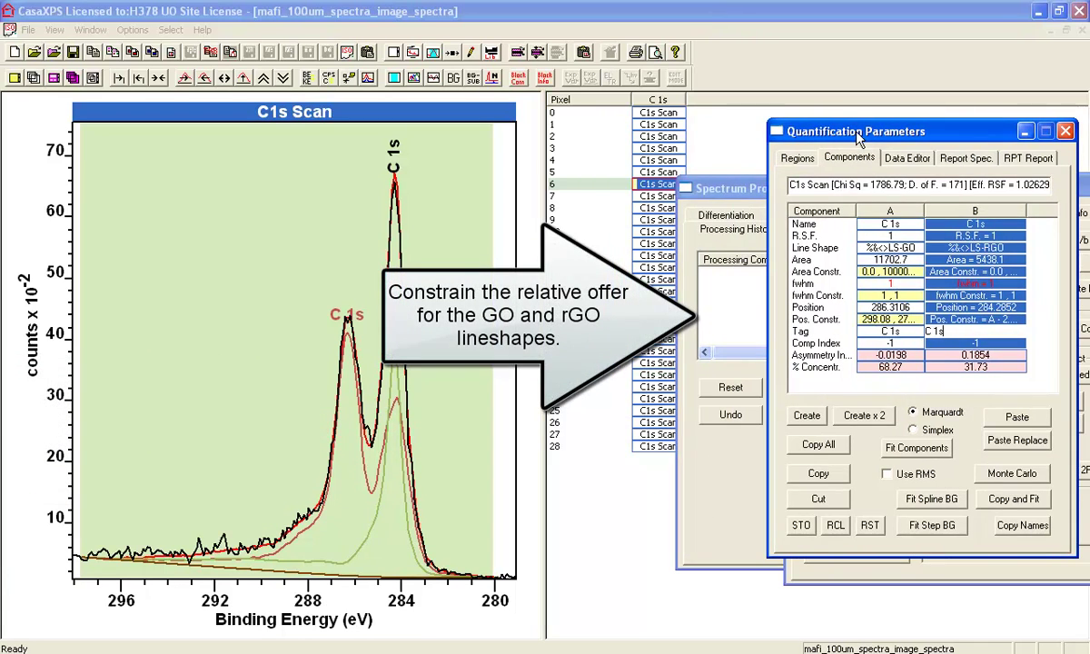
click(642, 101)
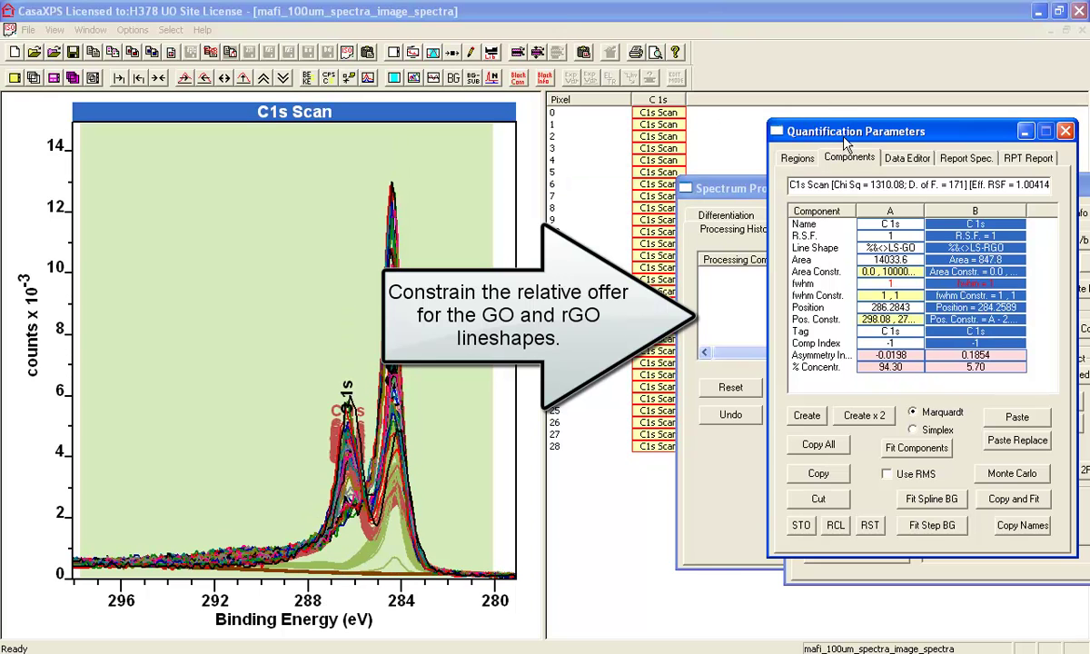
drag(843, 140, 786, 161)
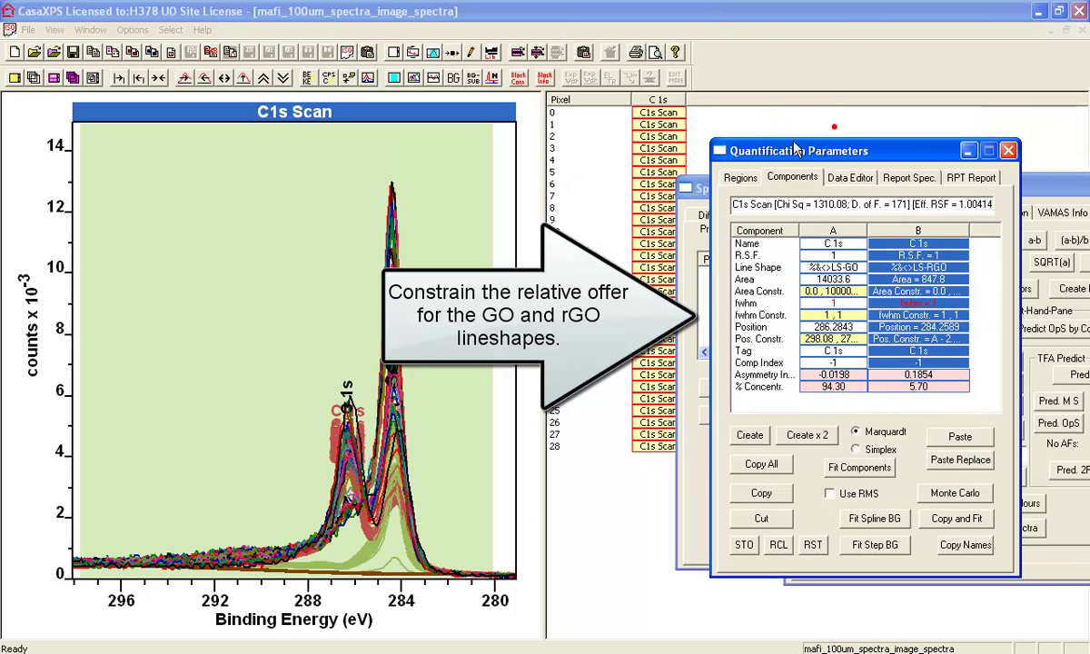
- Name the two components GO and rGO and select all 29 pixel spectra
click(841, 242)
text(GO)
key(Return)
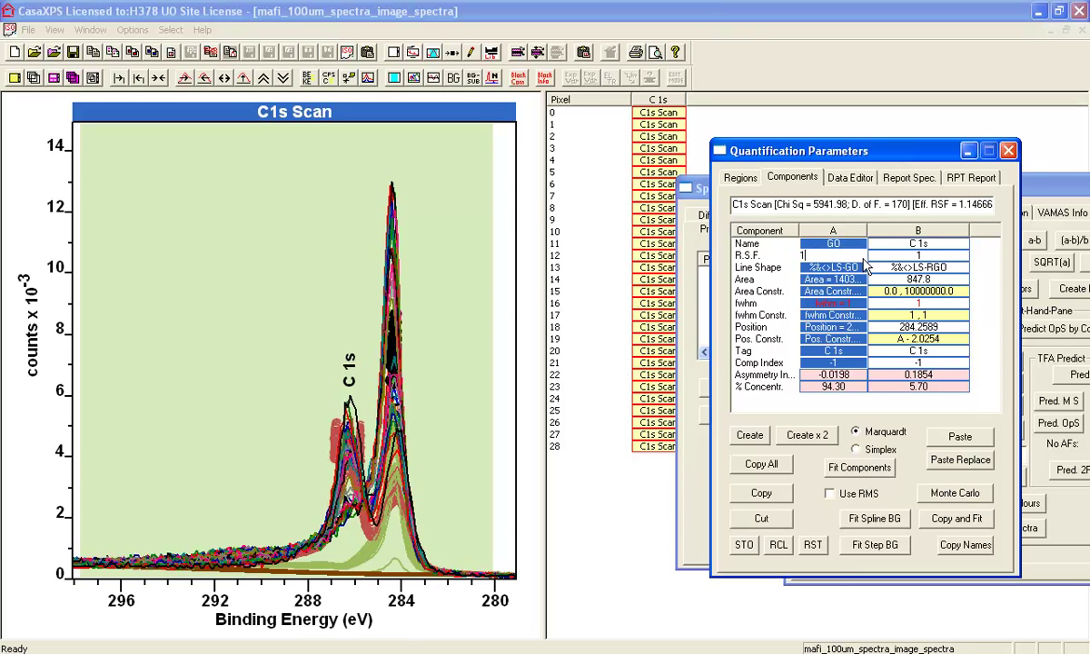
click(920, 243)
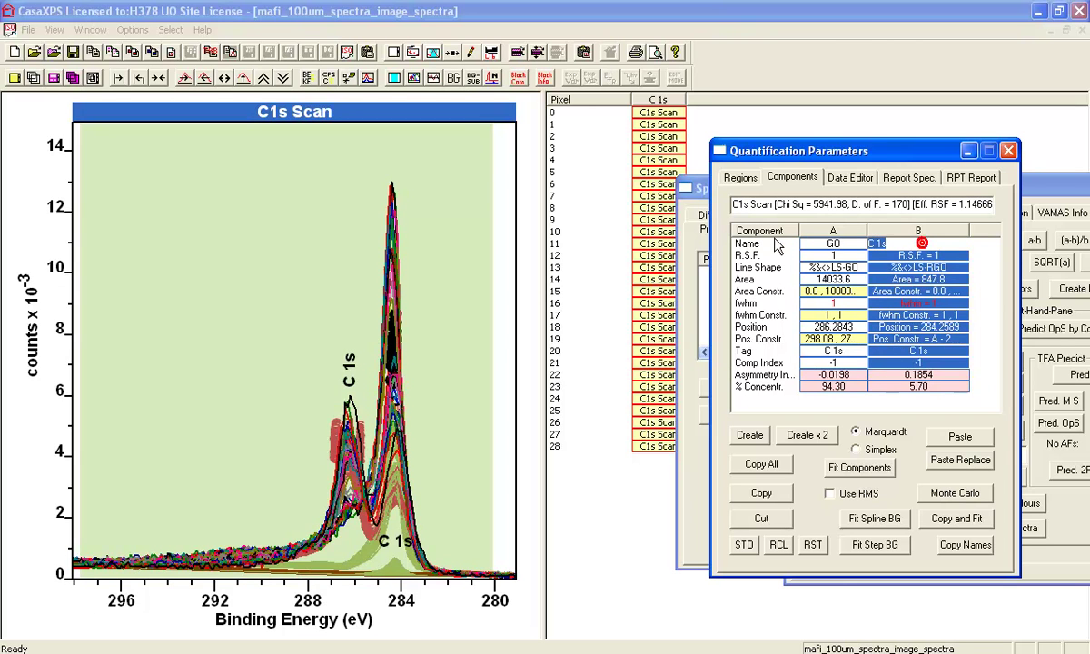
text(fGO)
key(Return)
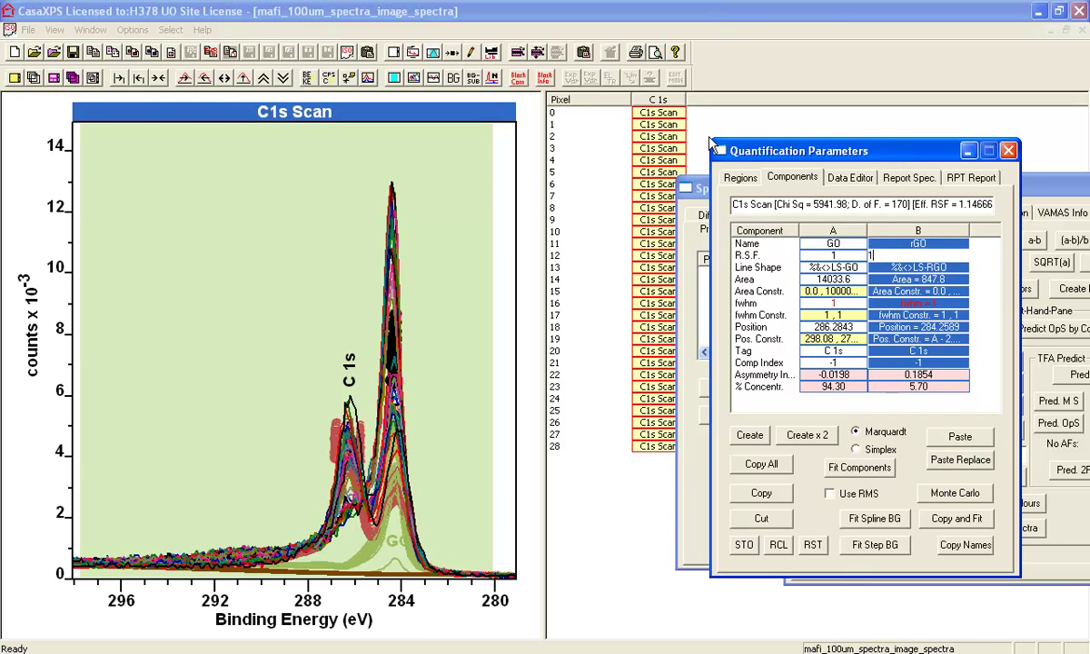
click(654, 99)
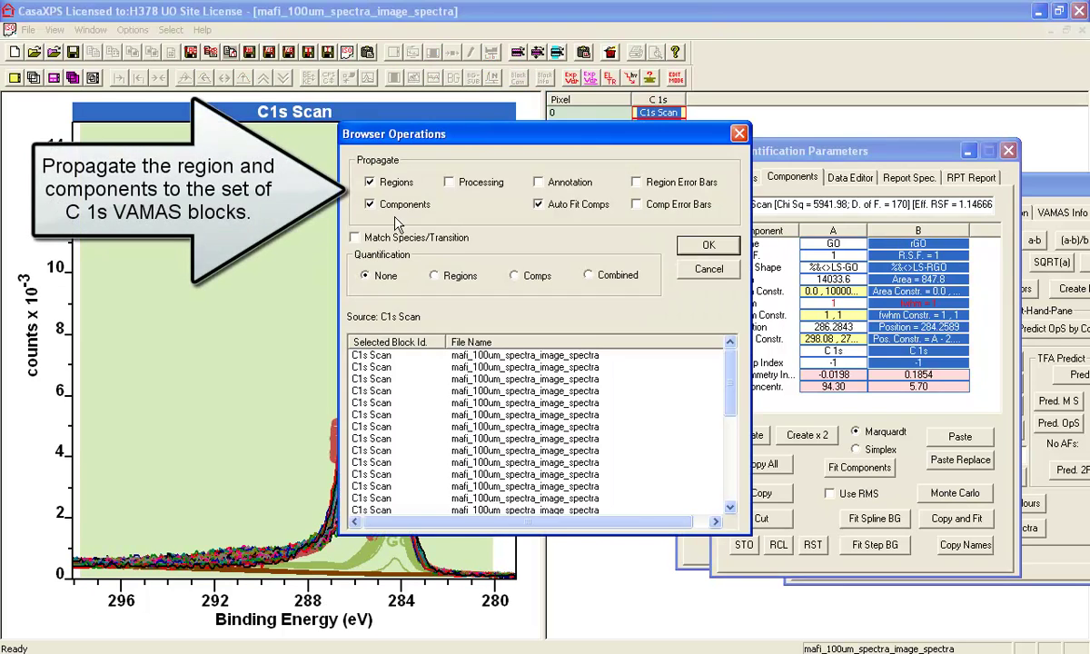
- Propagate regions and components to all 29 C1s spectra and convert the fits into GO and rGO images
click(688, 246)
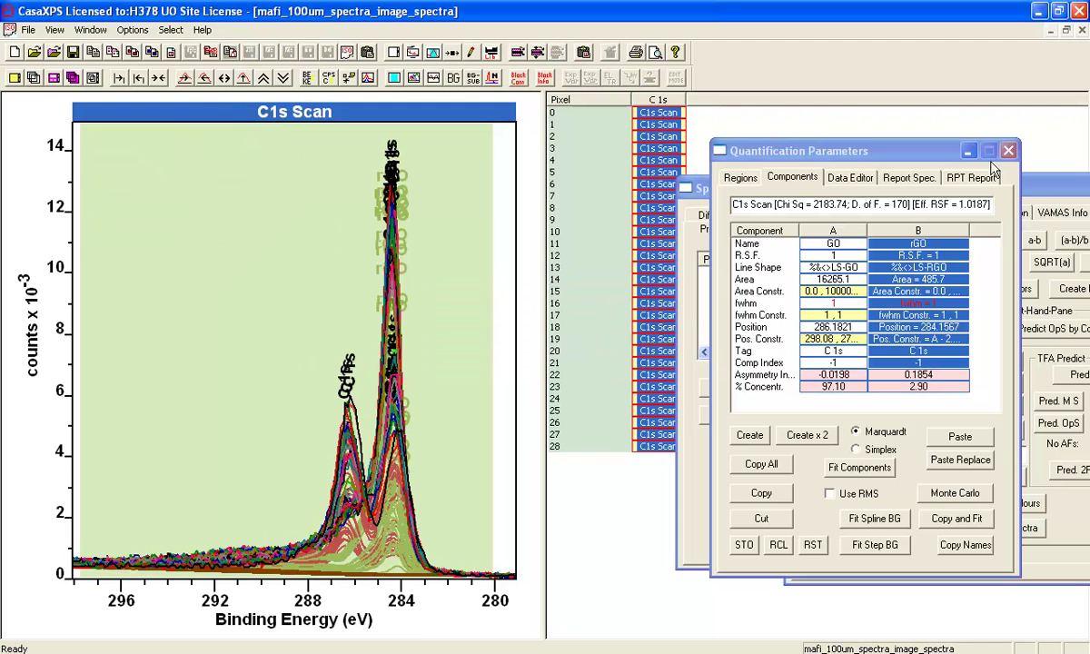
click(1038, 189)
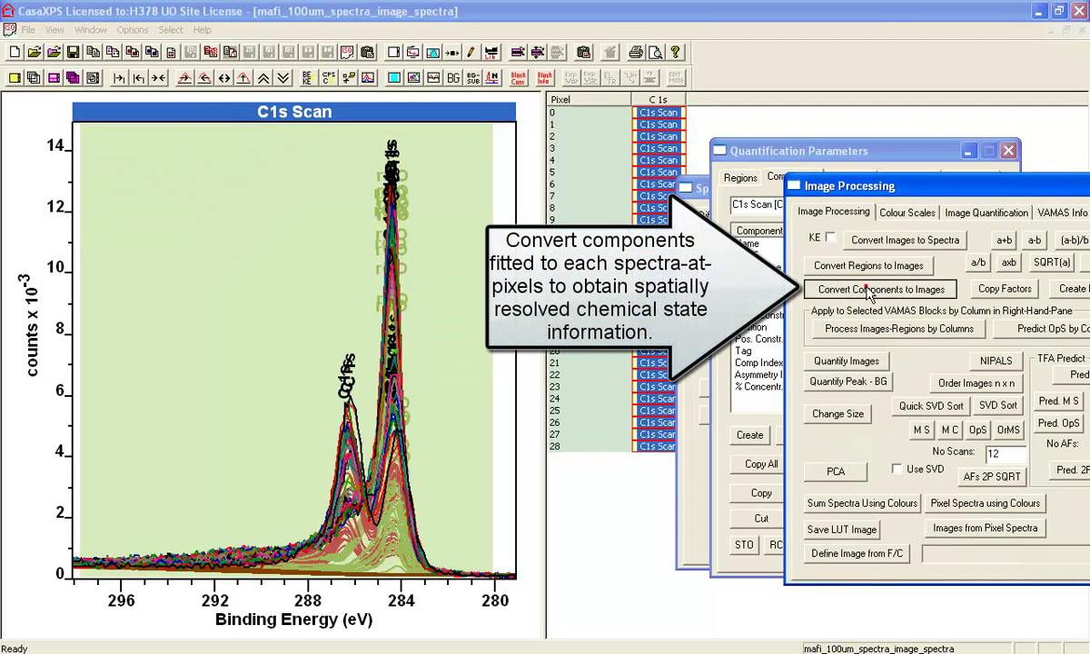
click(865, 288)
drag(868, 338, 758, 334)
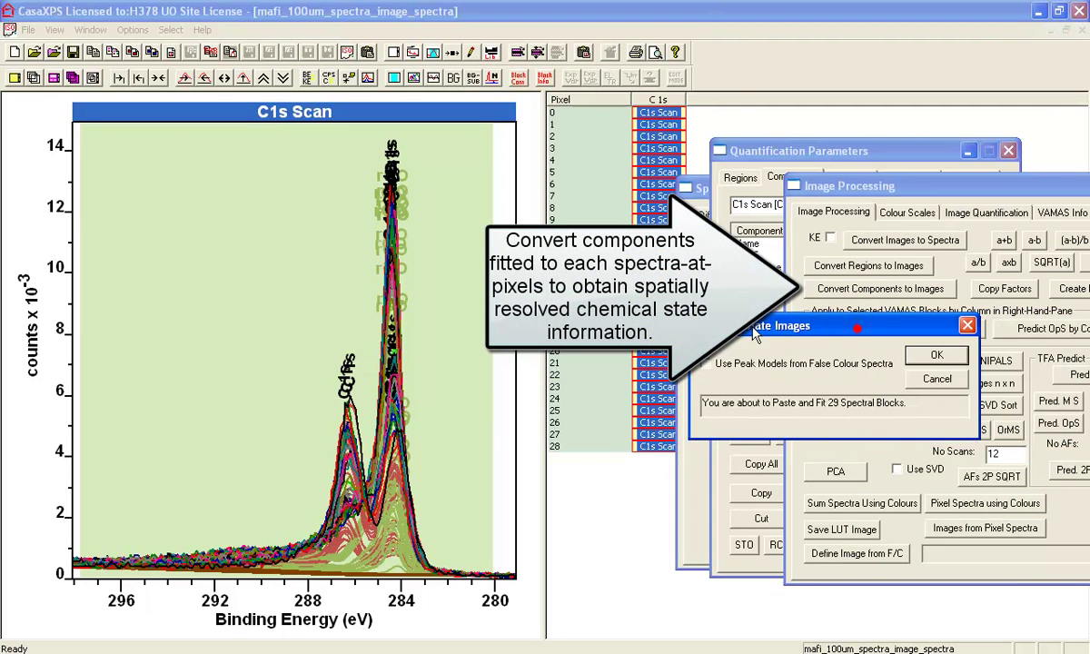
click(936, 354)
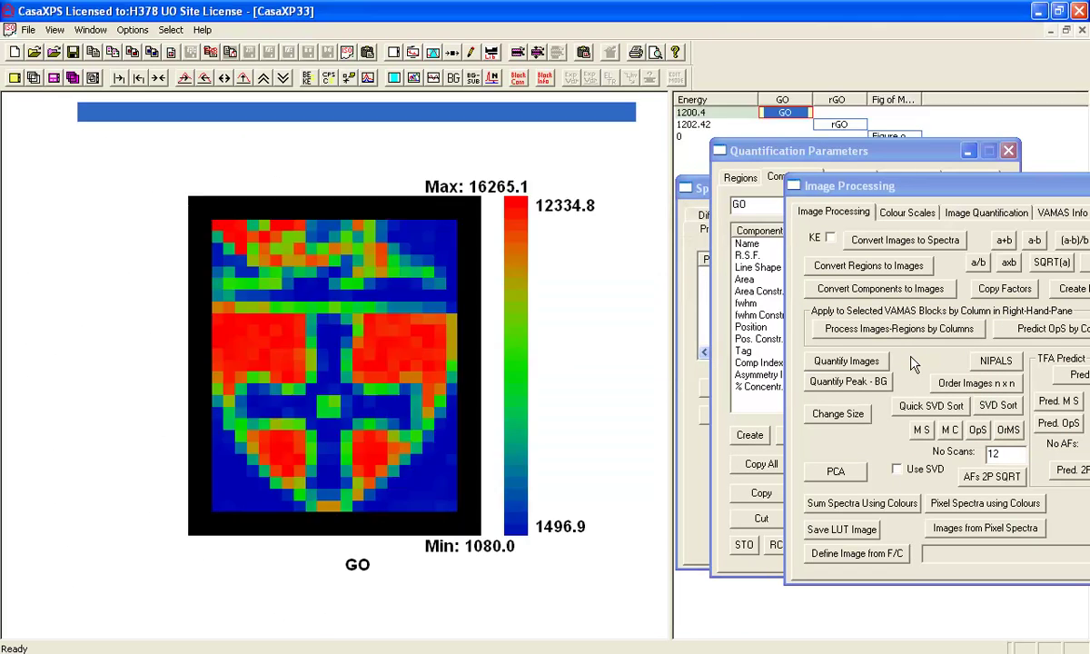
- Enlarge the GO and rGO images twice, producing CasaXP33_expand_expand
drag(802, 151, 804, 165)
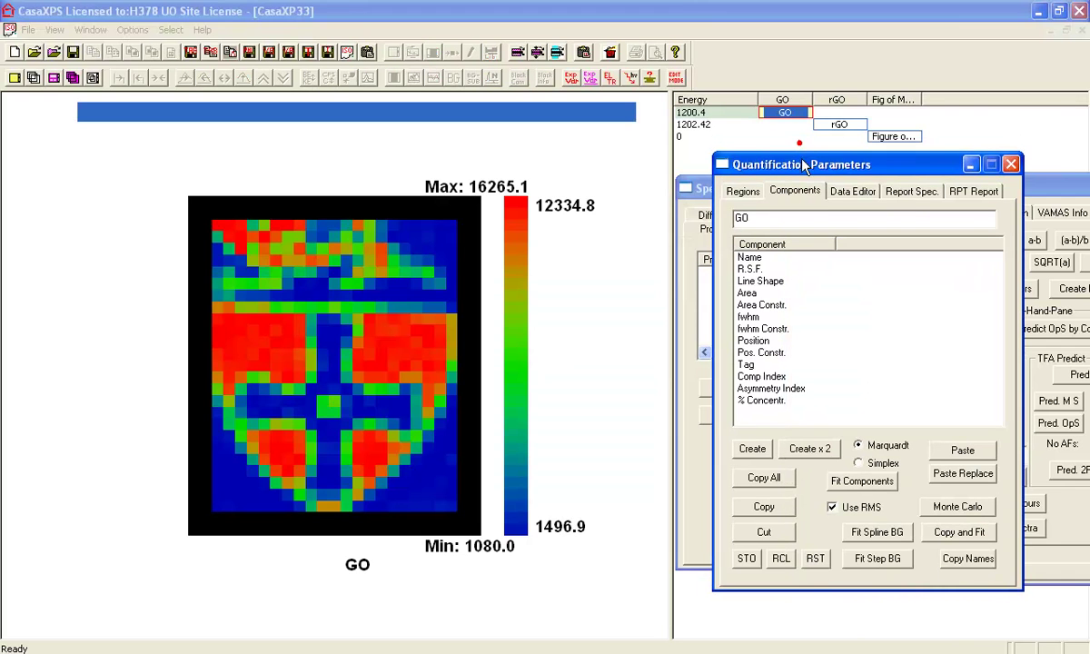
click(834, 126)
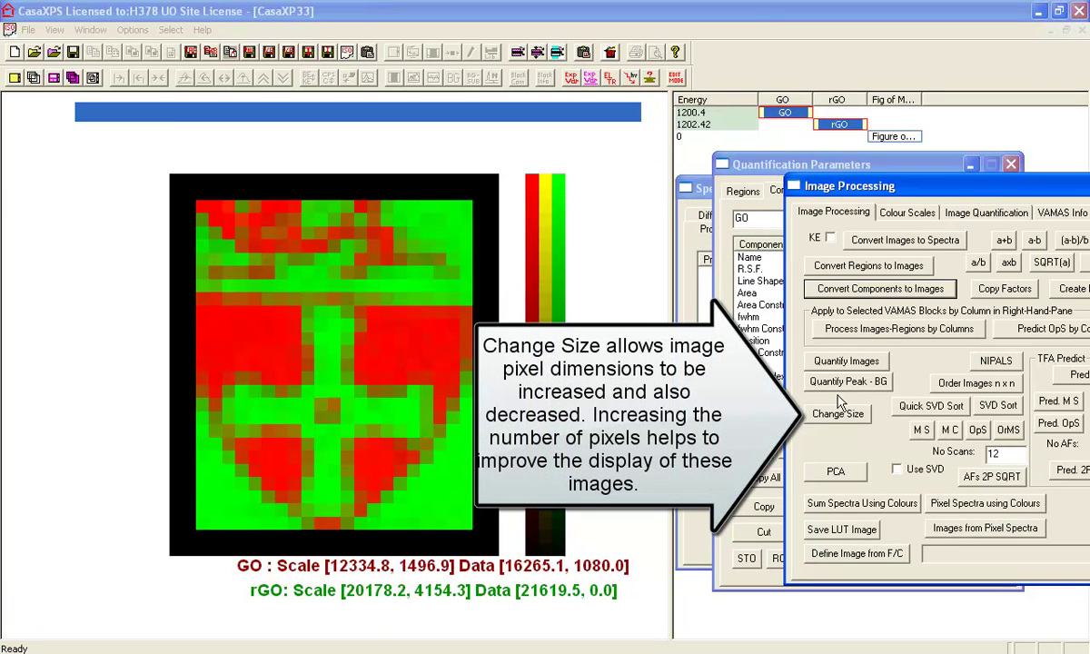
click(837, 413)
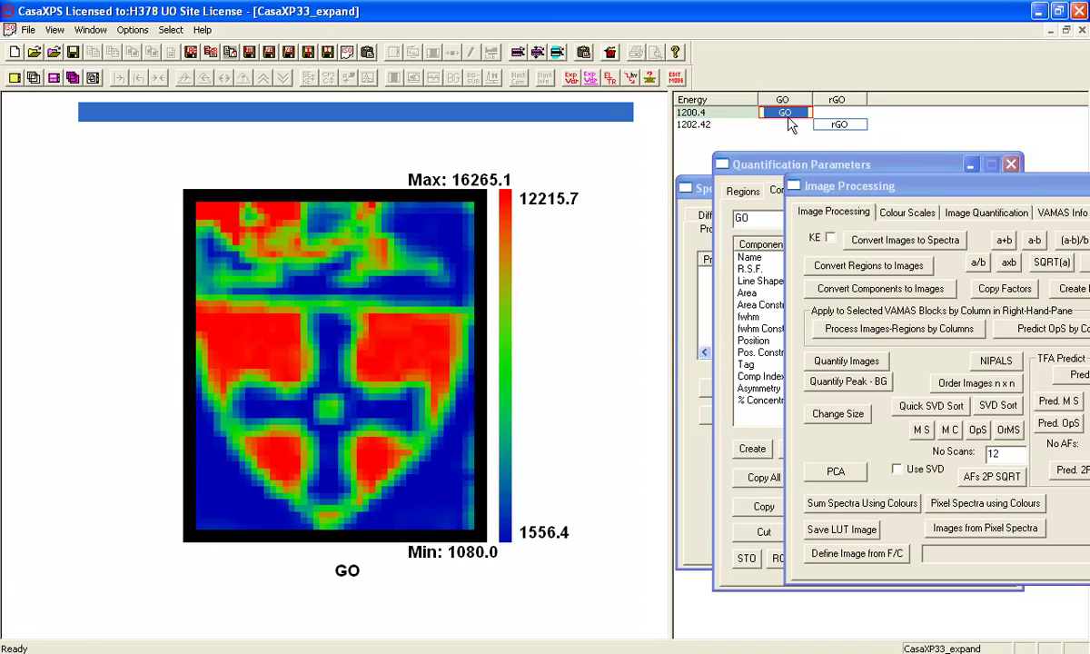
shift+click(788, 123)
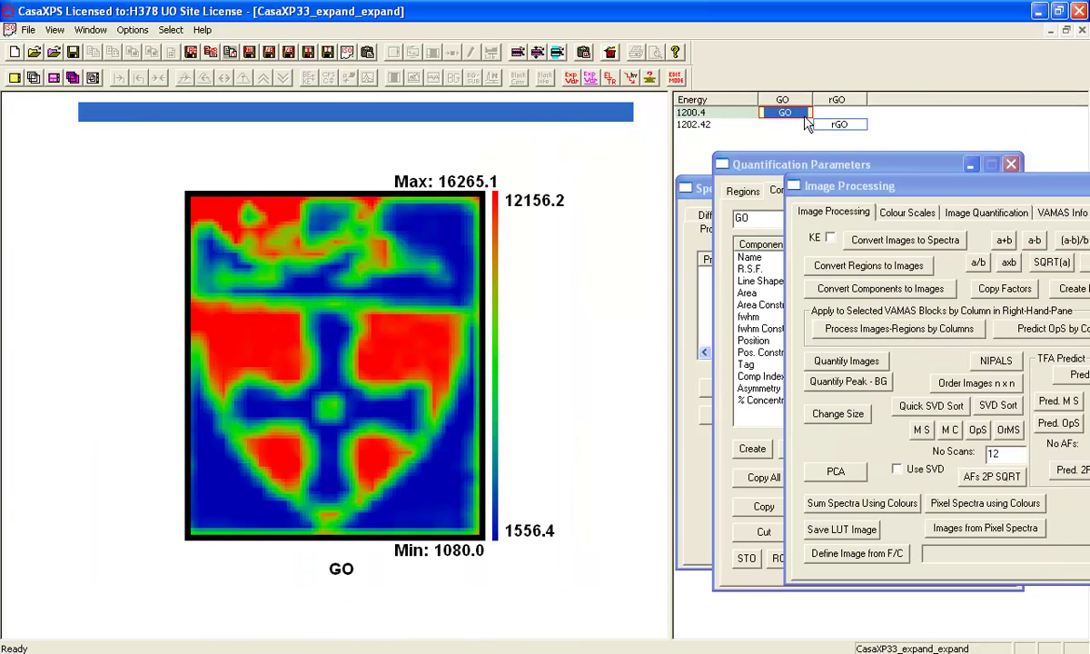
- Tile the GO and rGO images two per page so they sit side by side
click(15, 78)
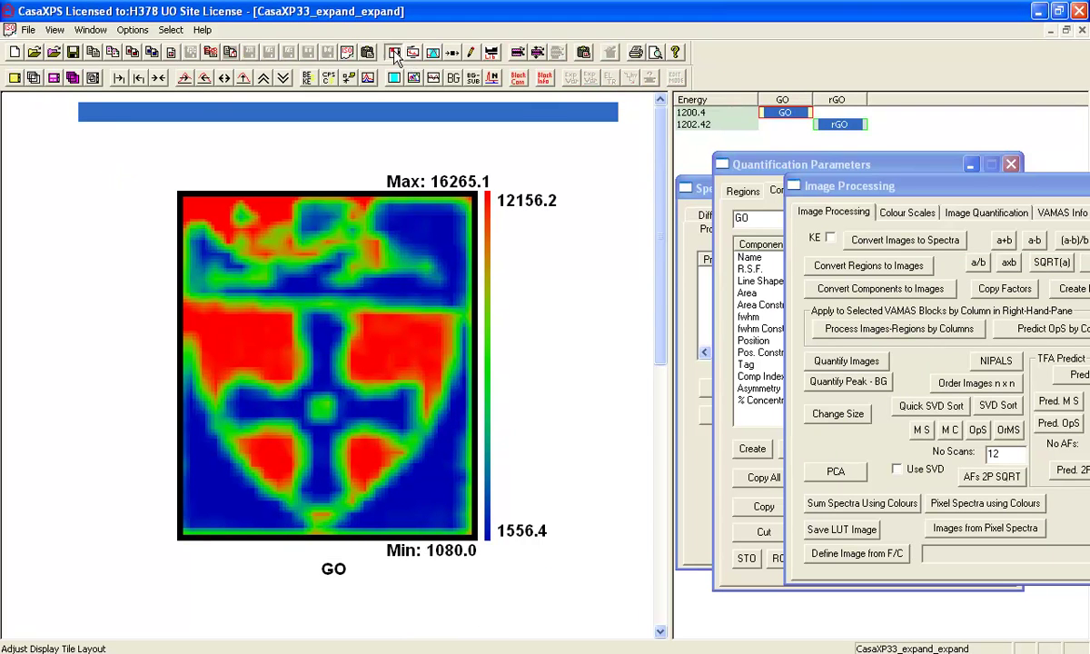
click(392, 52)
click(361, 282)
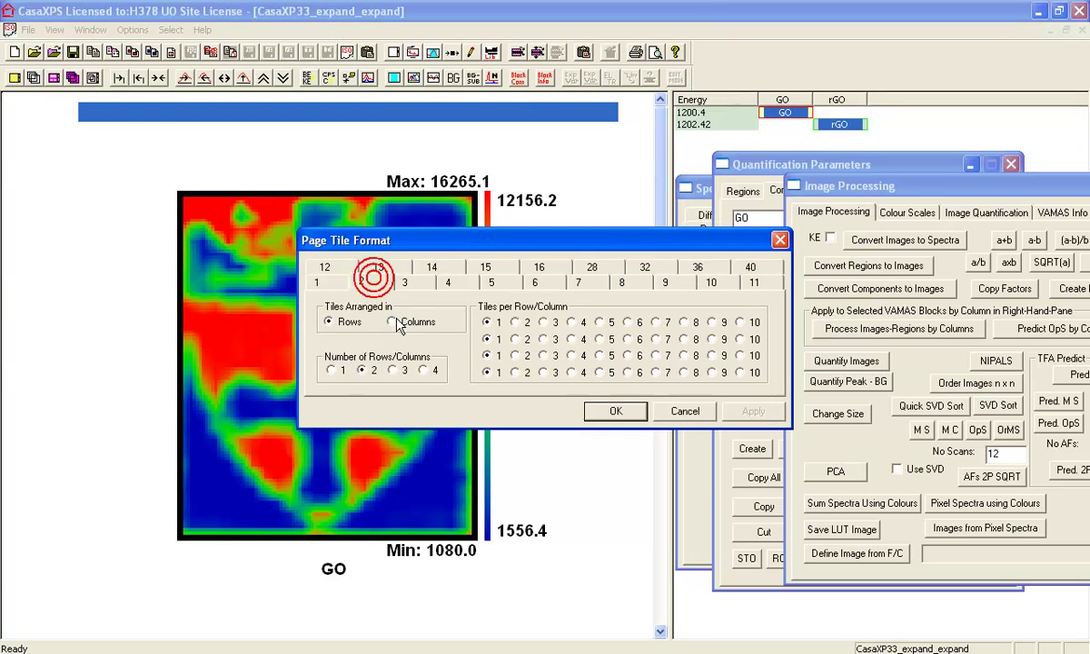
click(615, 409)
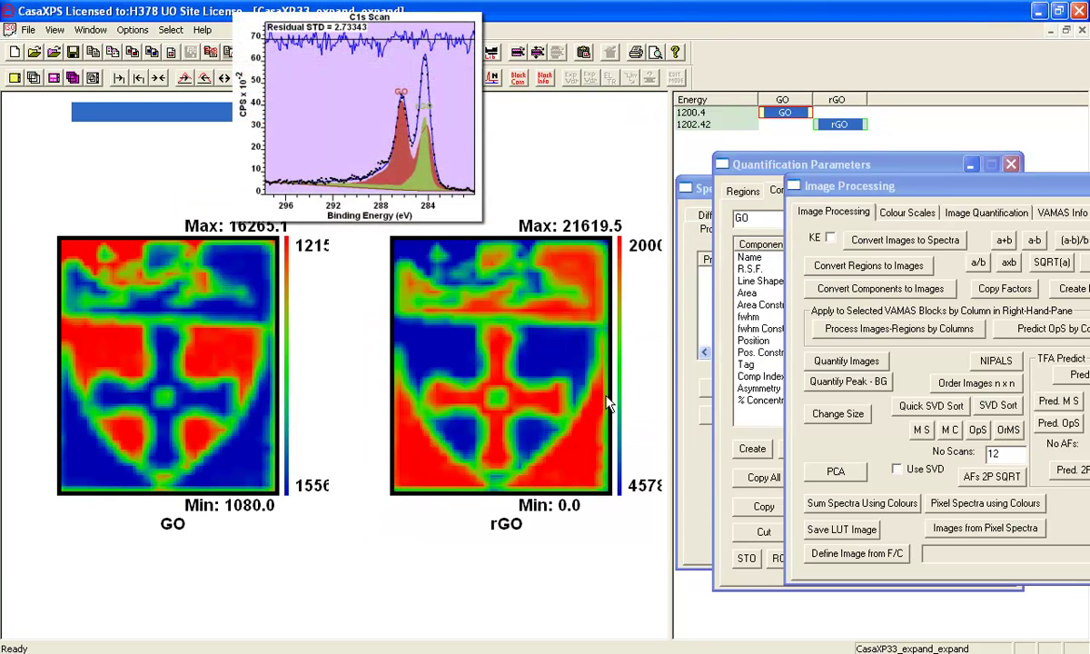